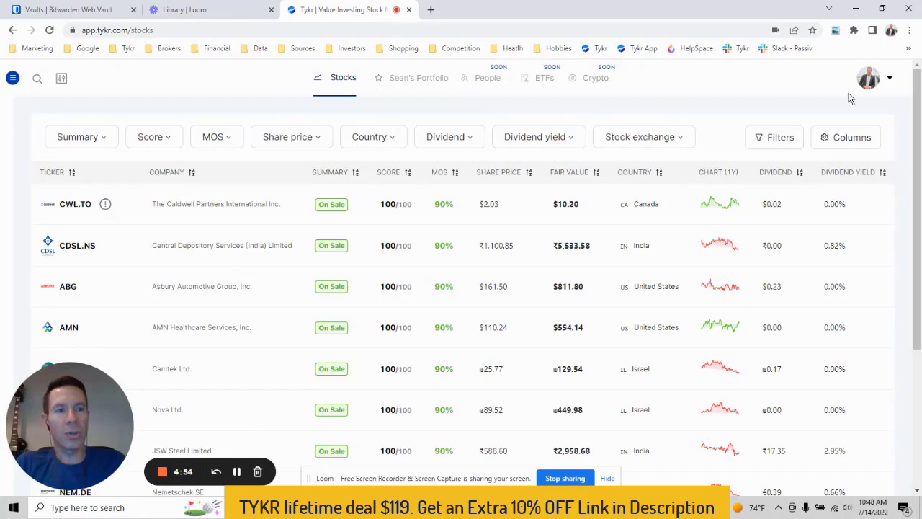
Step: Try adding the Currency and Industry columns to the stock table, and deselect both again
click(857, 136)
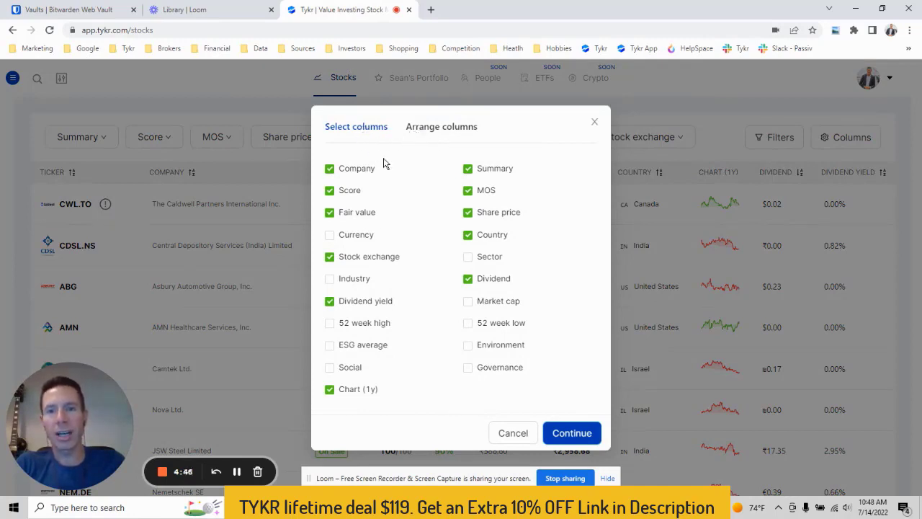
click(330, 240)
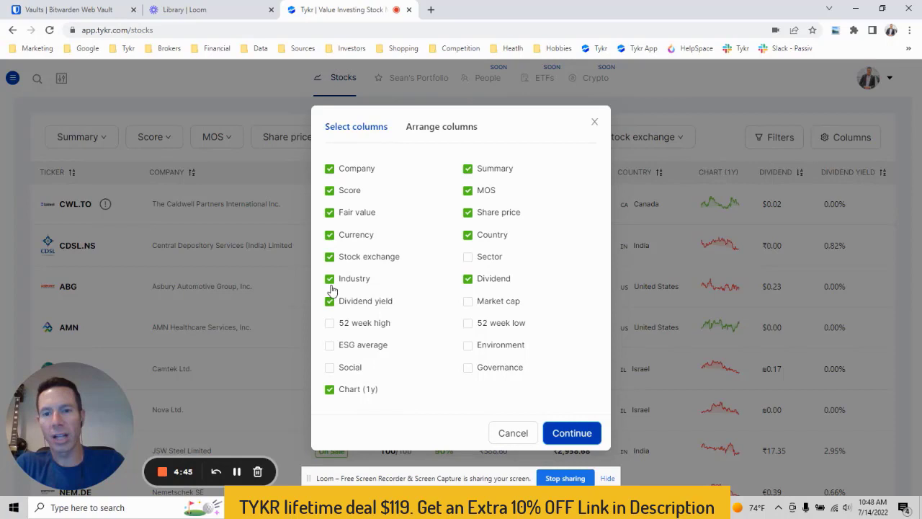
click(330, 235)
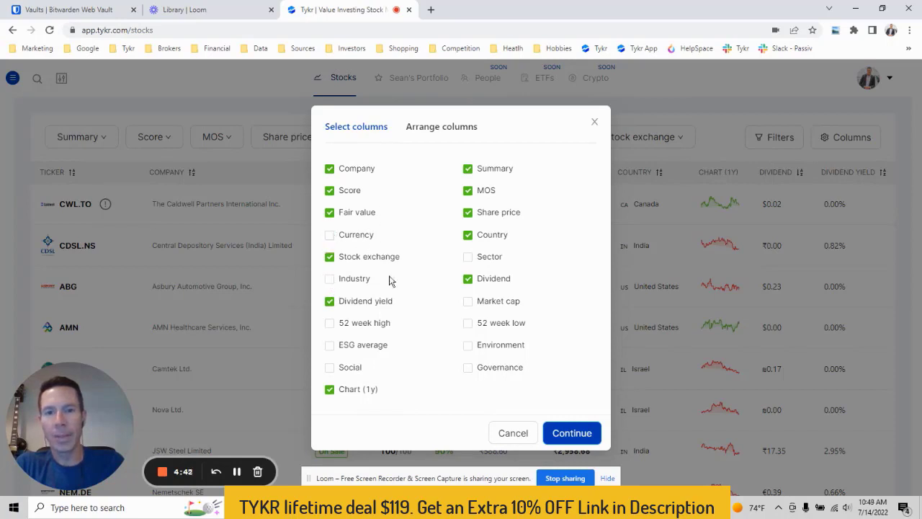
Step: Review the order of the stock table's columns and apply the column settings
click(433, 133)
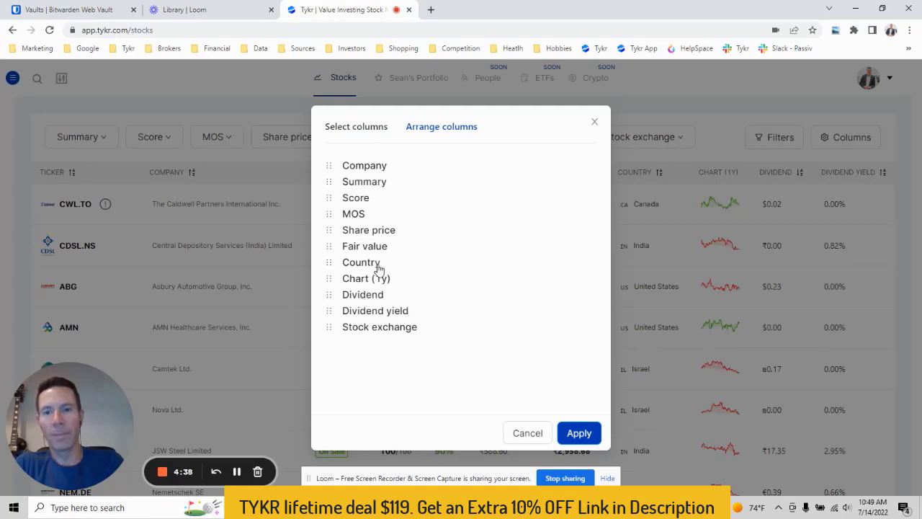
click(366, 129)
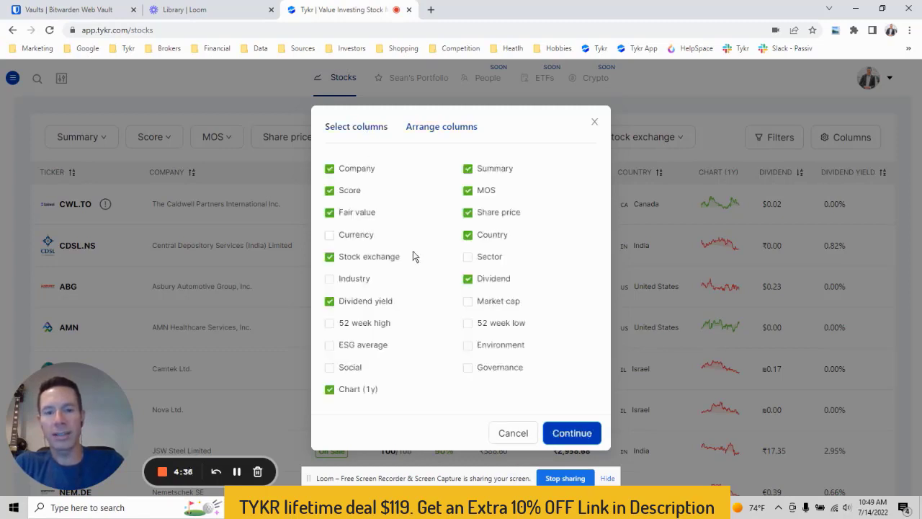
click(571, 439)
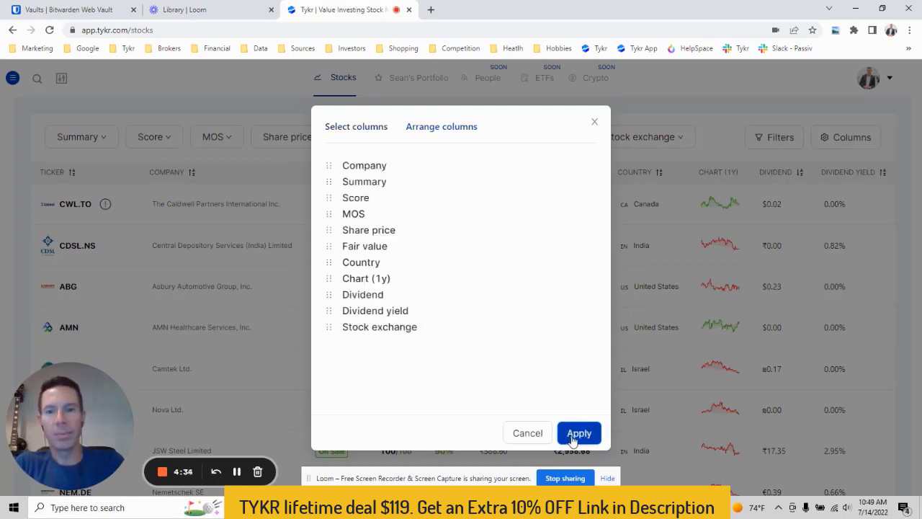
click(576, 436)
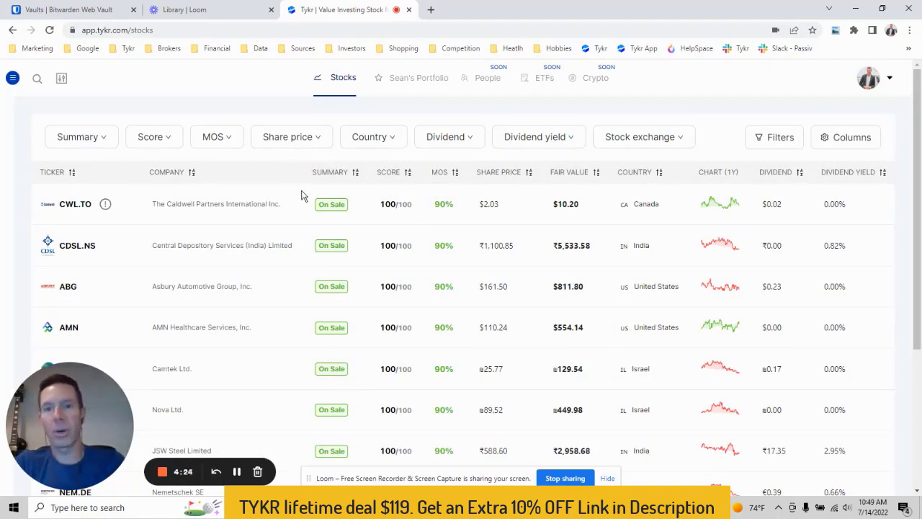
Step: Filter the stock list to a Score of 50 to 100, comparing the number of listed stocks before and after
scroll(294, 255, down, 3)
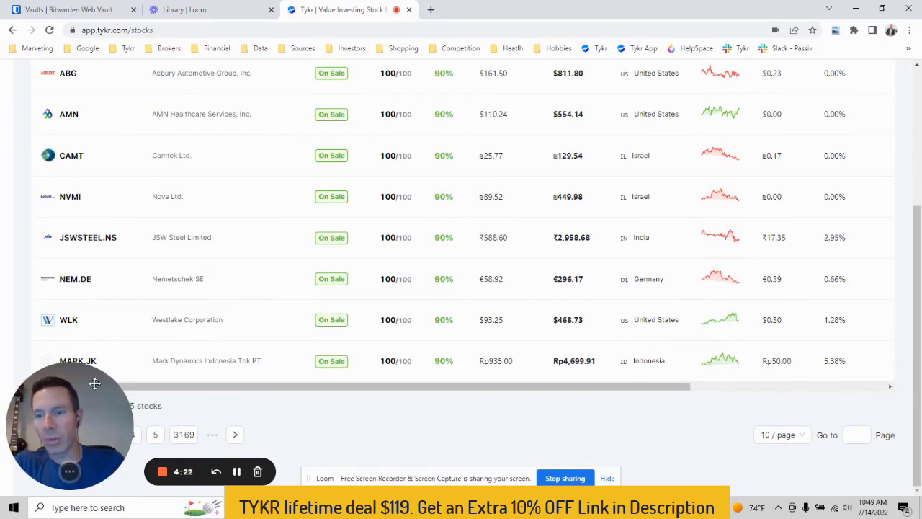
drag(98, 381, 280, 277)
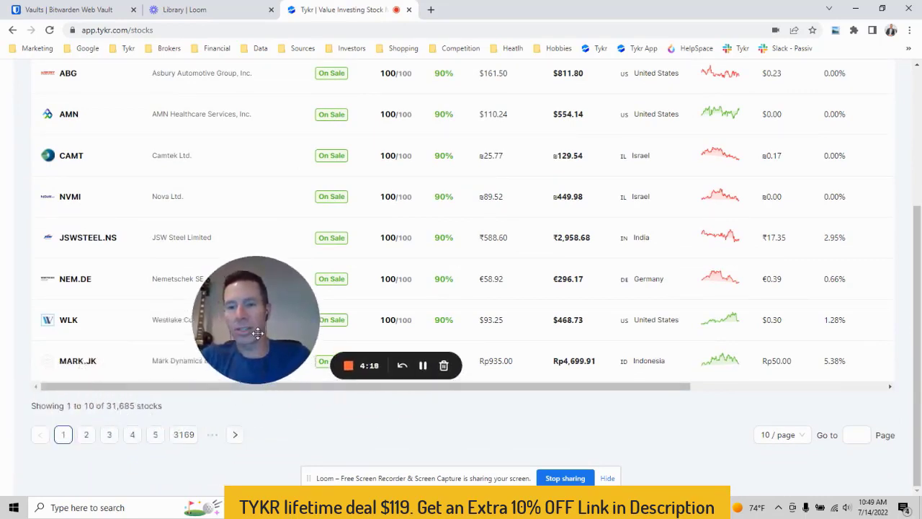
drag(273, 285, 356, 361)
scroll(298, 207, up, 3)
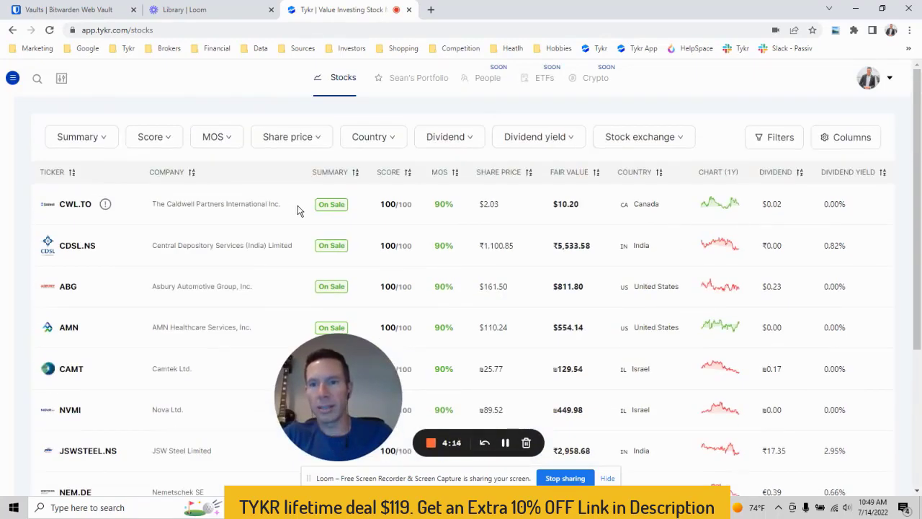
click(164, 141)
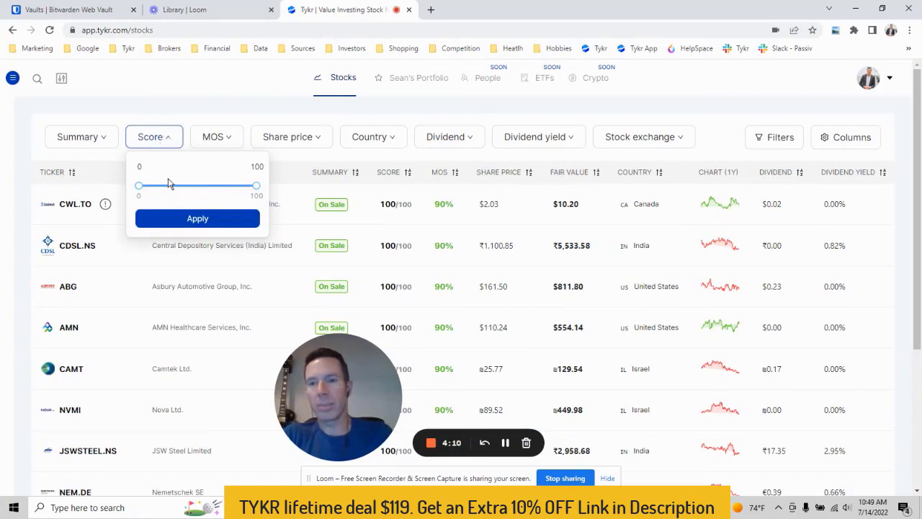
drag(139, 186, 201, 189)
click(224, 220)
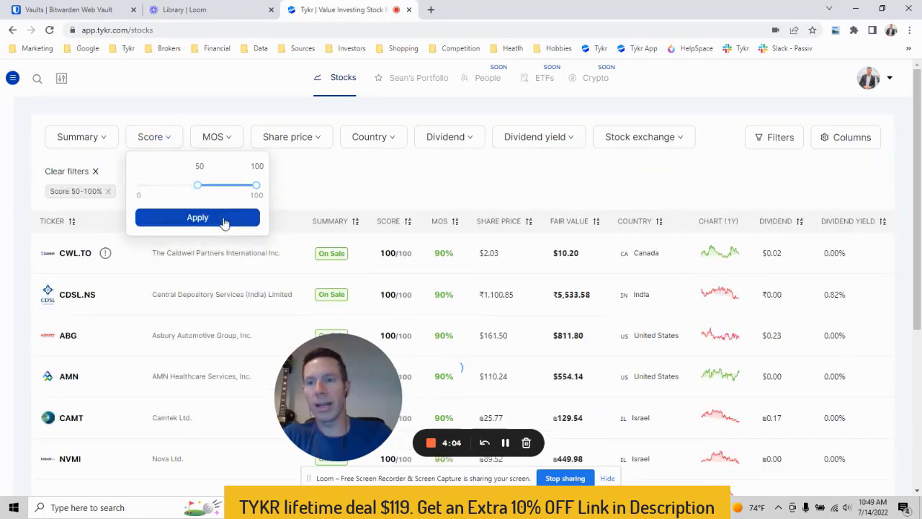
scroll(142, 408, down, 4)
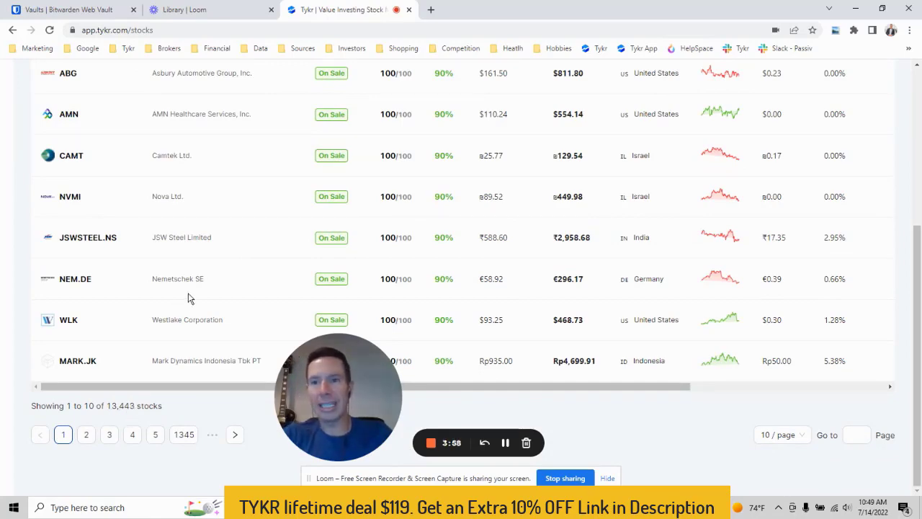
scroll(188, 297, up, 4)
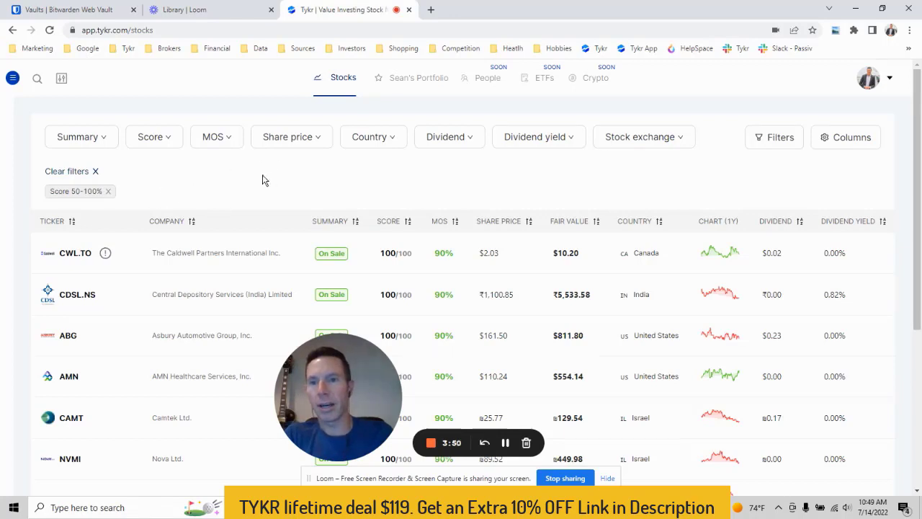
Step: Add an MOS filter of 50 to 100 and check the number of matching stocks
click(221, 141)
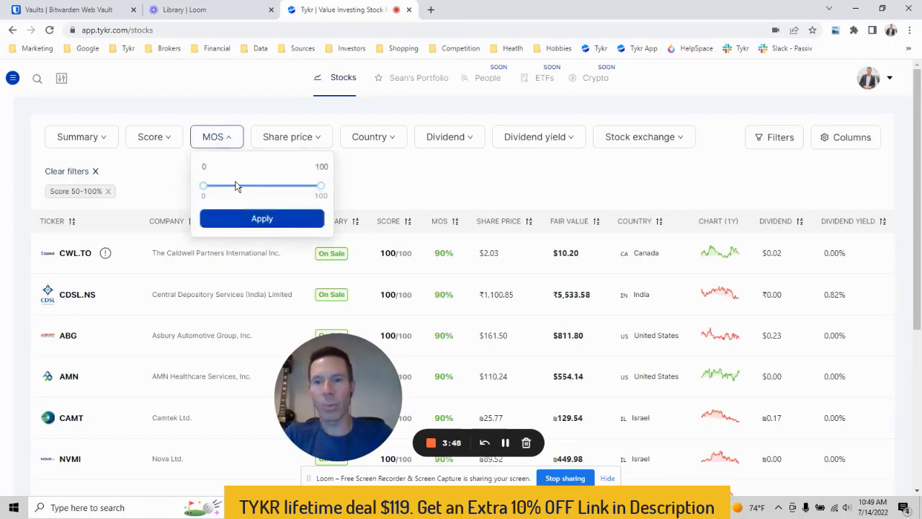
drag(204, 187, 263, 188)
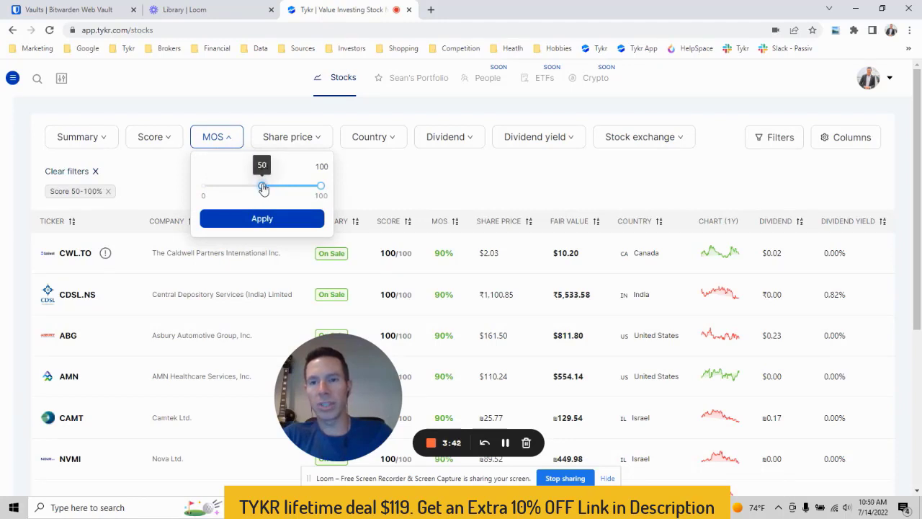
click(281, 219)
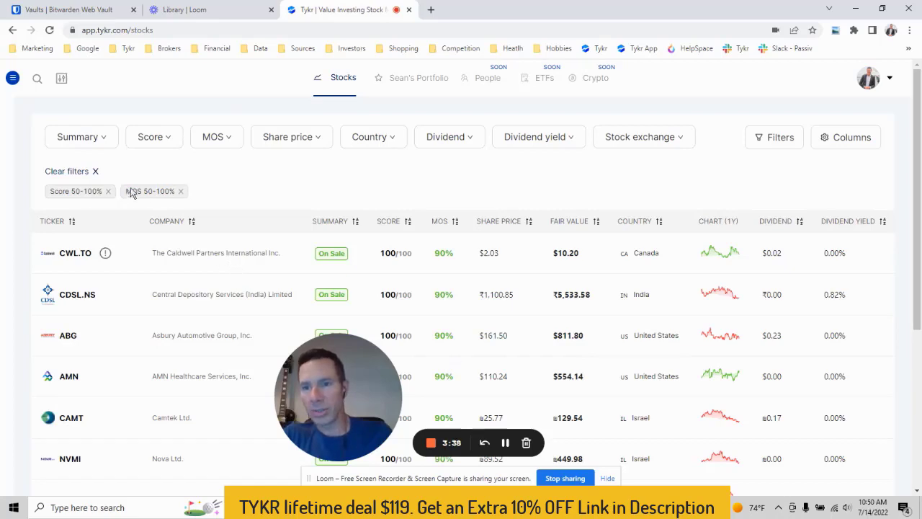
scroll(250, 200, down, 5)
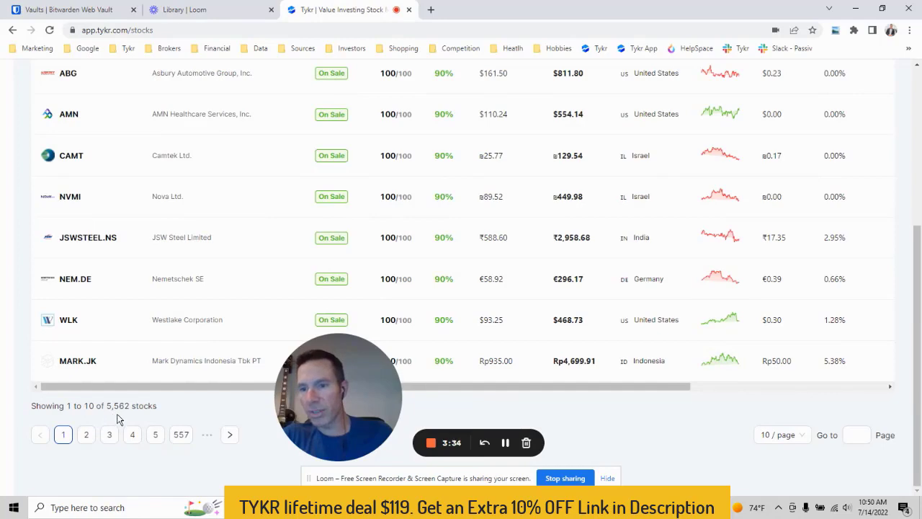
scroll(231, 251, up, 5)
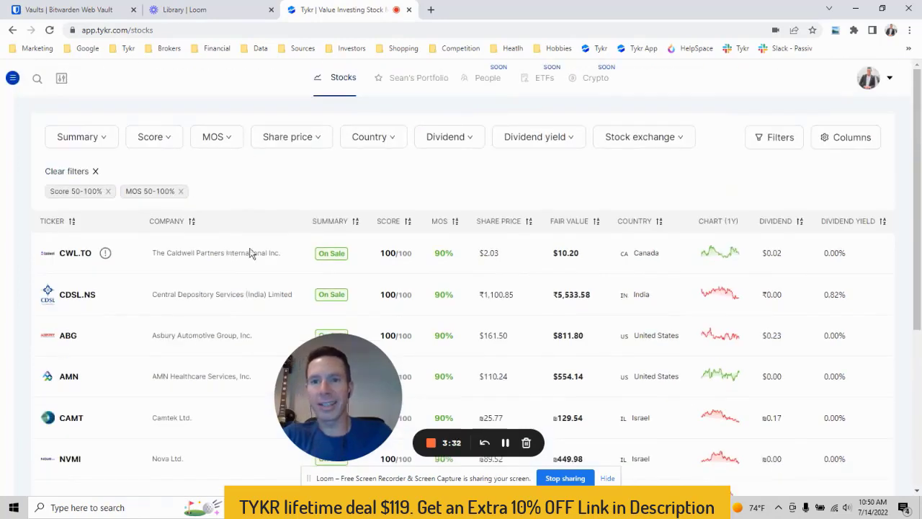
Step: Try a share price filter from 50 to 100, check the number of matching stocks, and remove that filter
click(303, 141)
click(302, 187)
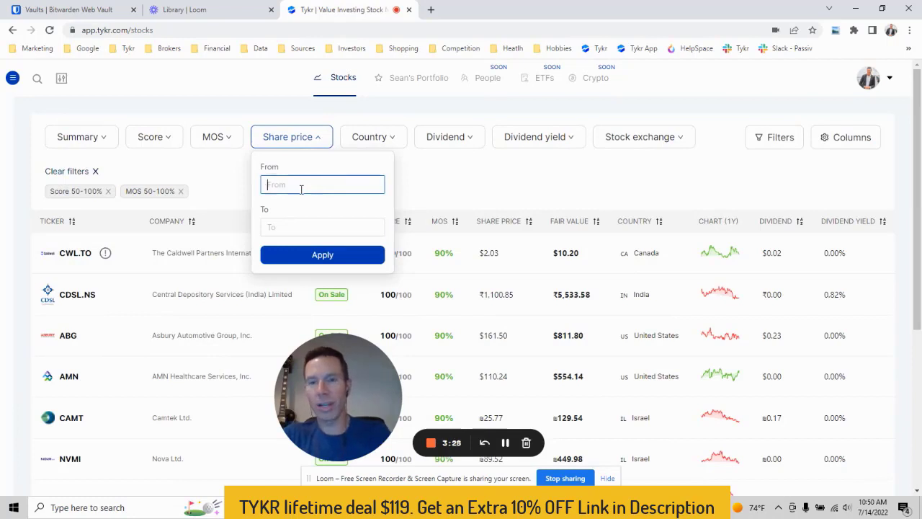
text(50)
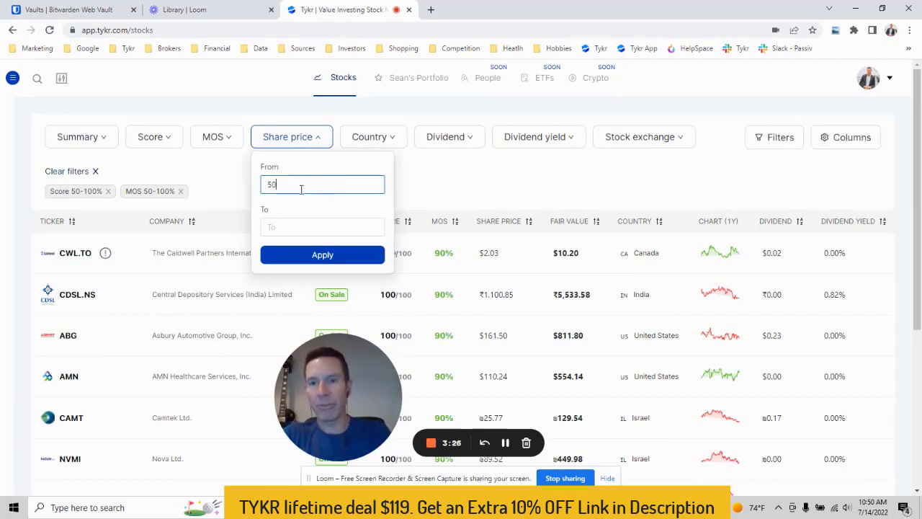
text(100)
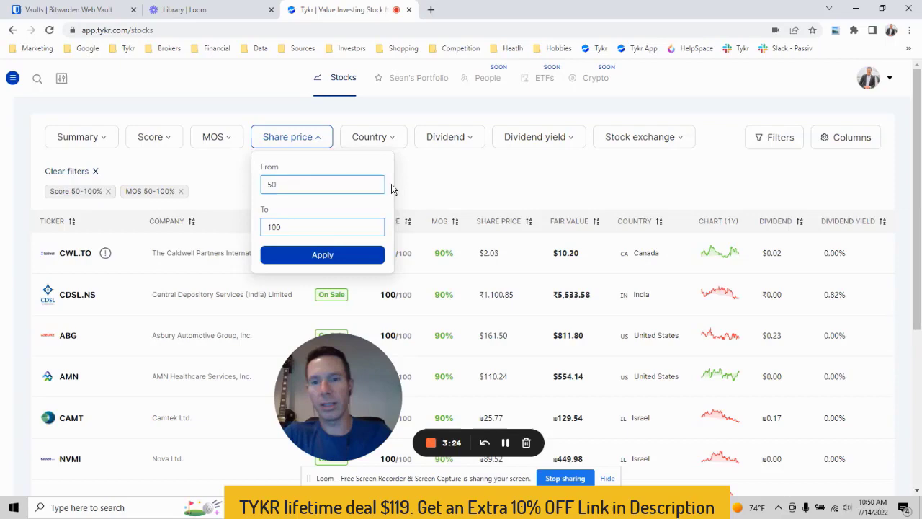
click(350, 255)
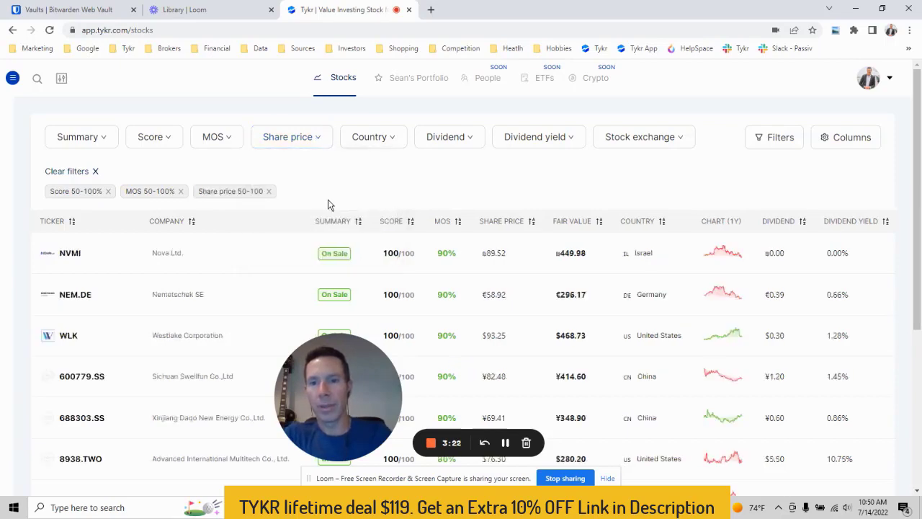
scroll(328, 206, down, 4)
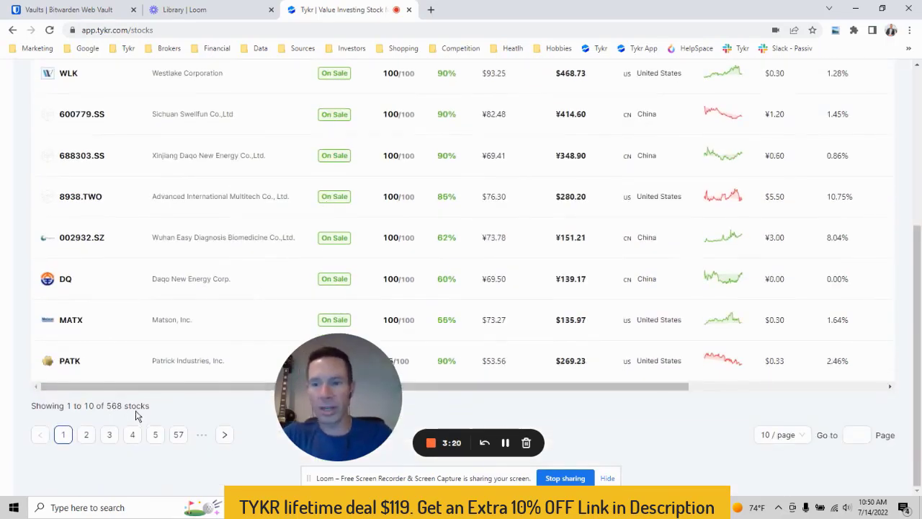
scroll(248, 231, up, 4)
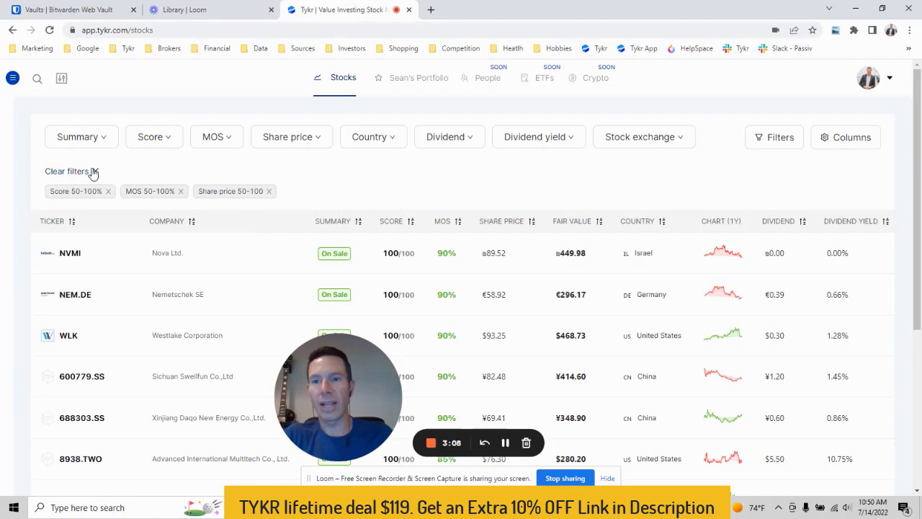
click(272, 193)
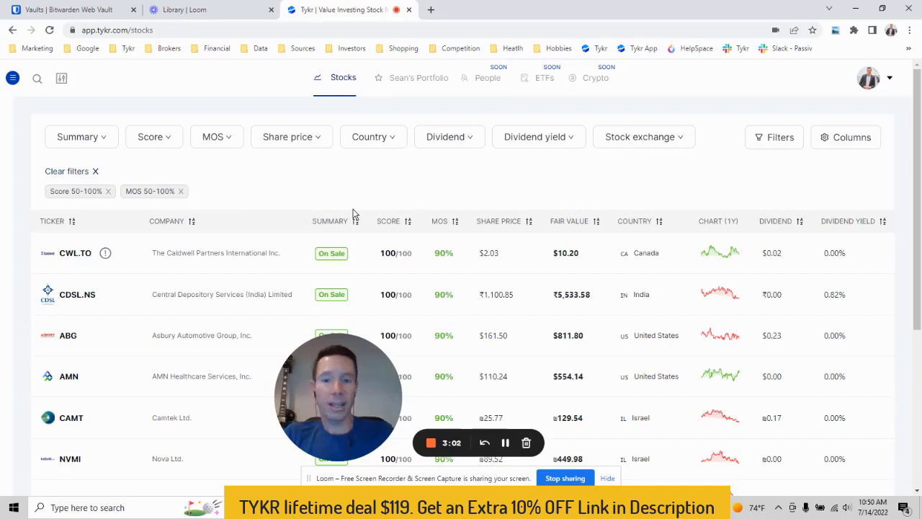
Step: Save the active Score and MOS filters as "Score and MOS 50+" and check the list of saved filters
click(781, 137)
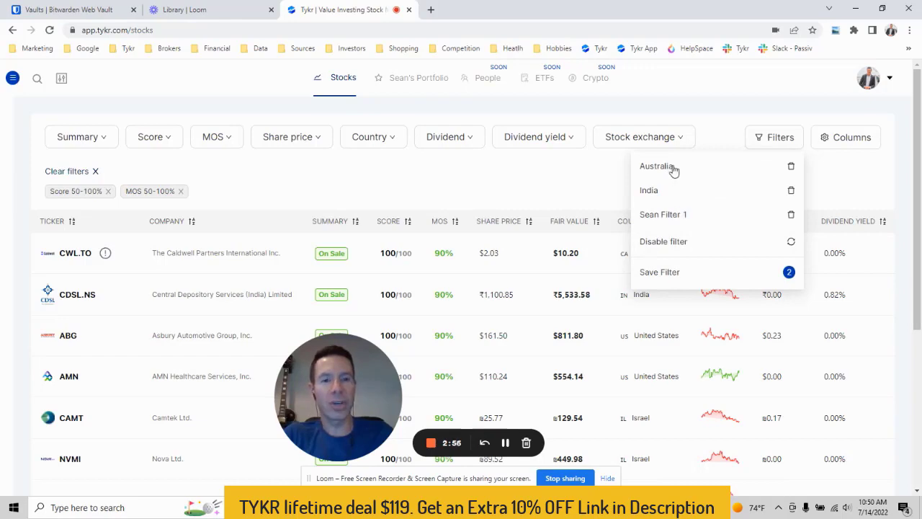
click(667, 274)
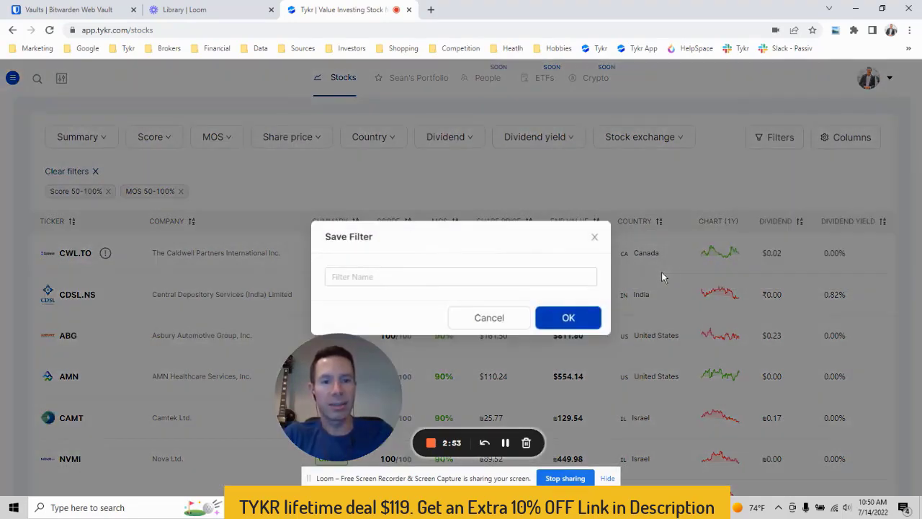
click(397, 281)
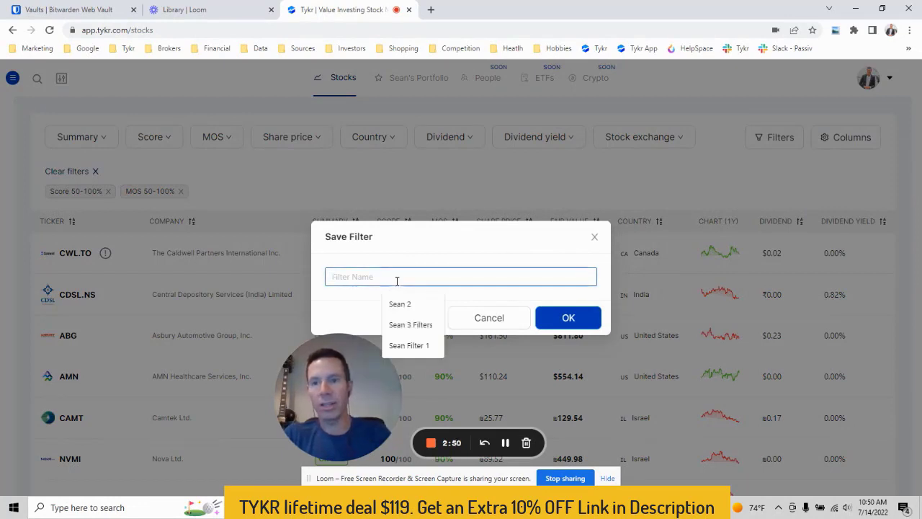
text(Score)
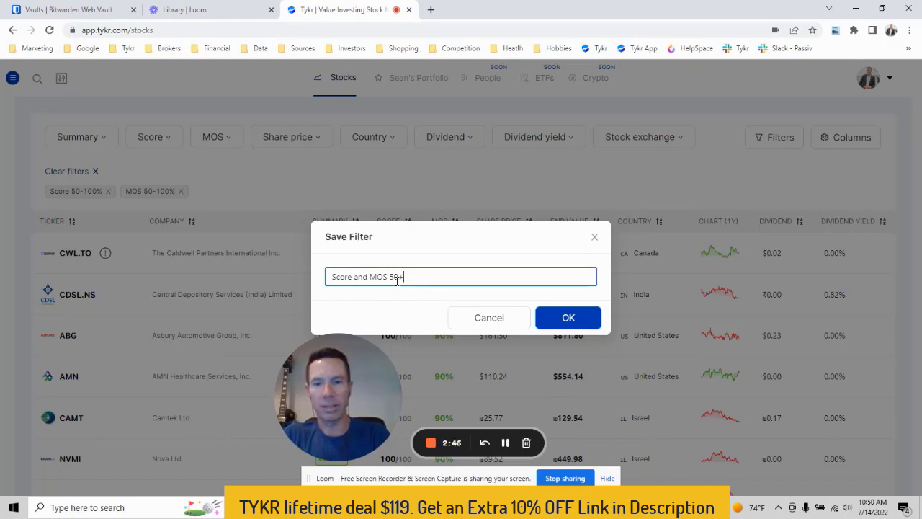
text( and MOS 50+)
click(581, 322)
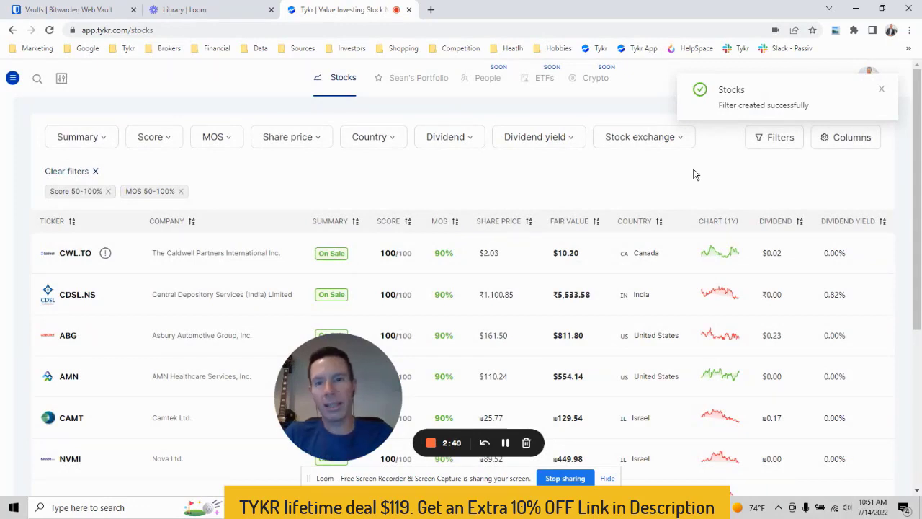
click(783, 138)
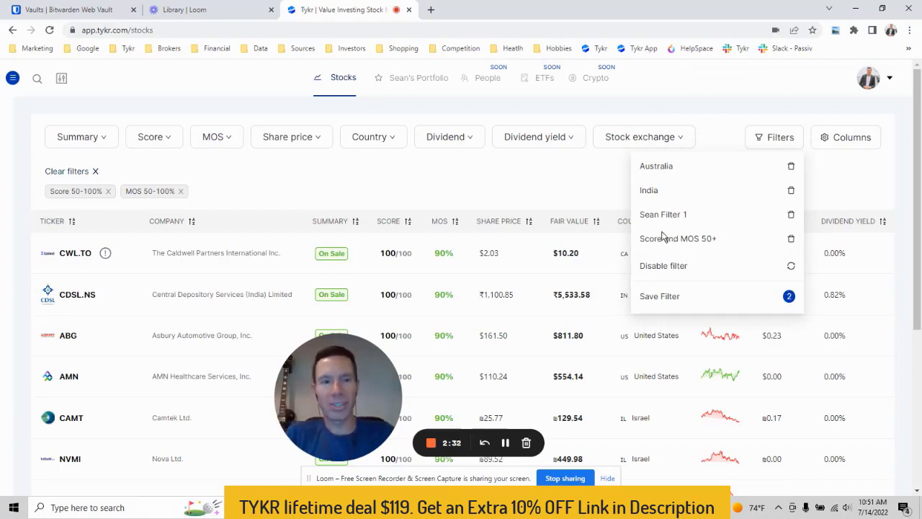
click(592, 175)
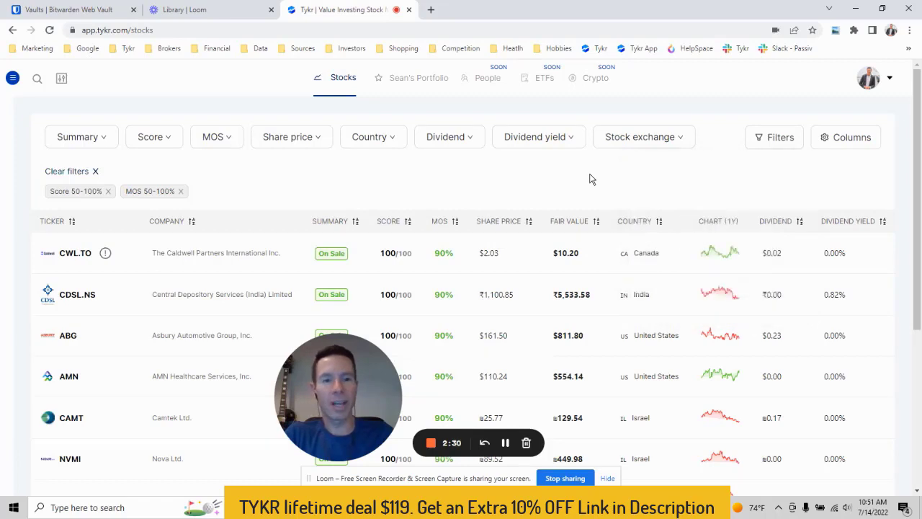
click(431, 444)
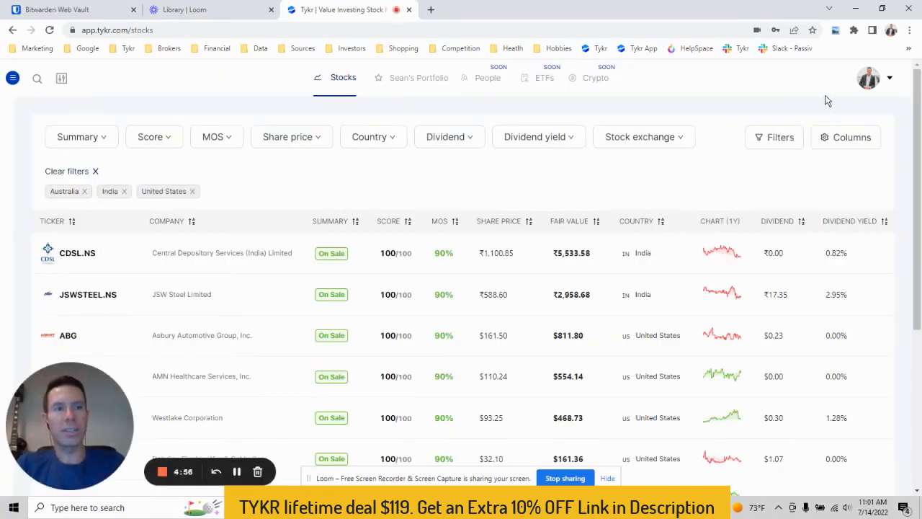
Step: Open the notification and display settings of the profile and review the alert switches, default countries and exchanges
click(883, 81)
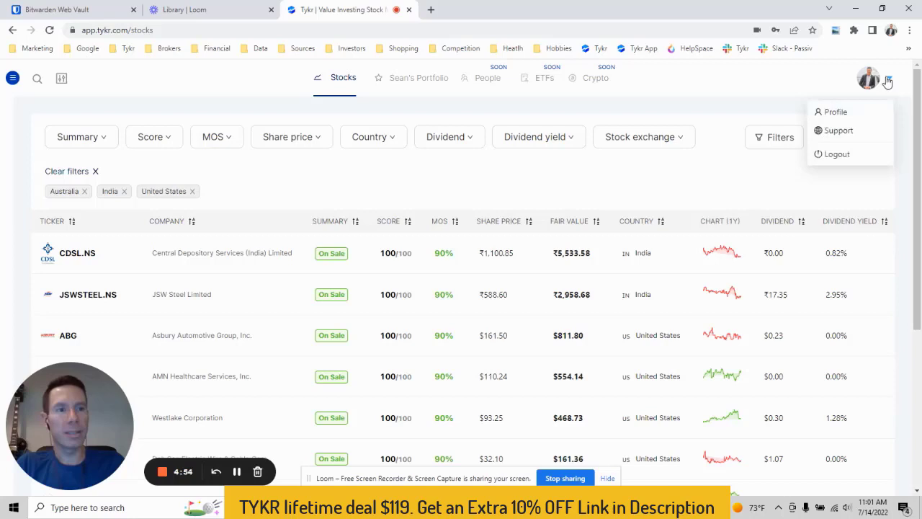
click(840, 113)
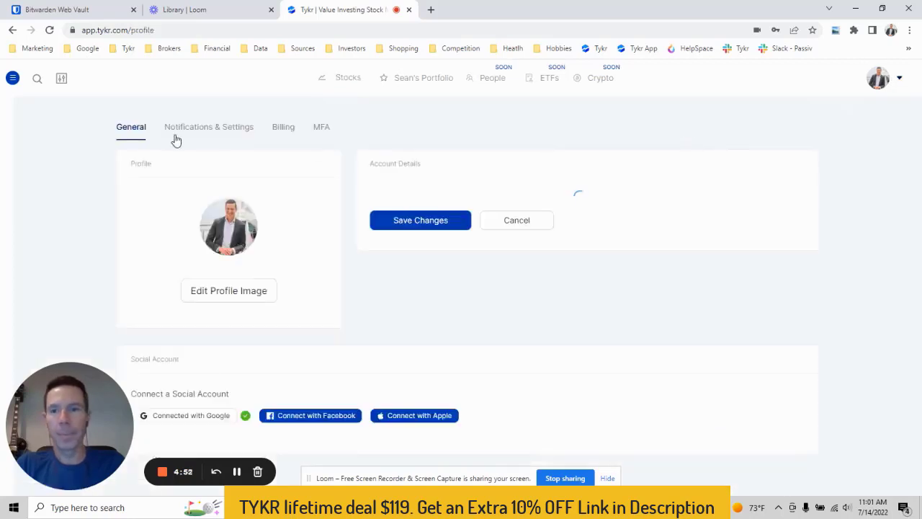
click(207, 133)
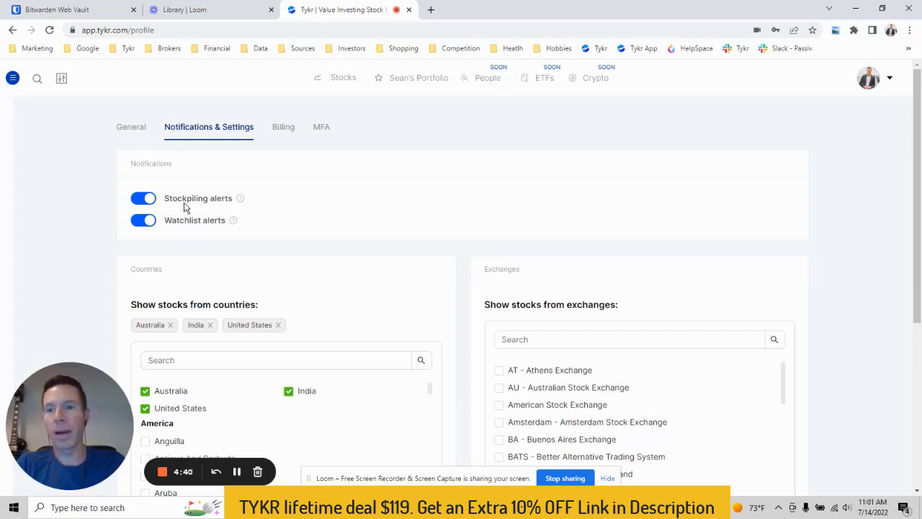
scroll(339, 240, down, 3)
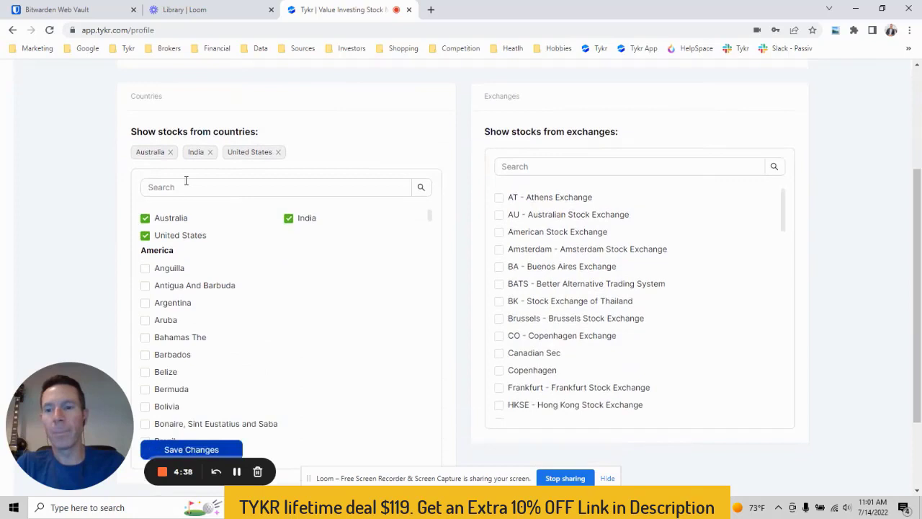
scroll(249, 218, down, 1)
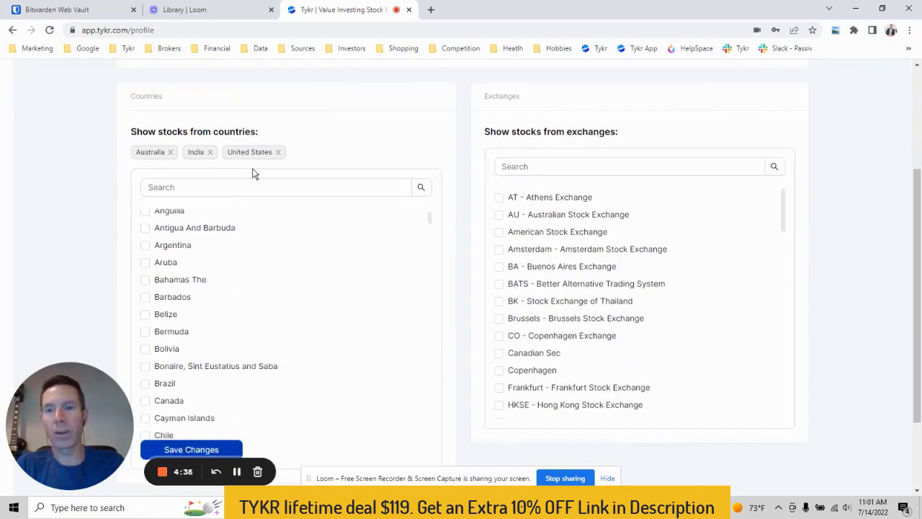
scroll(266, 217, up, 3)
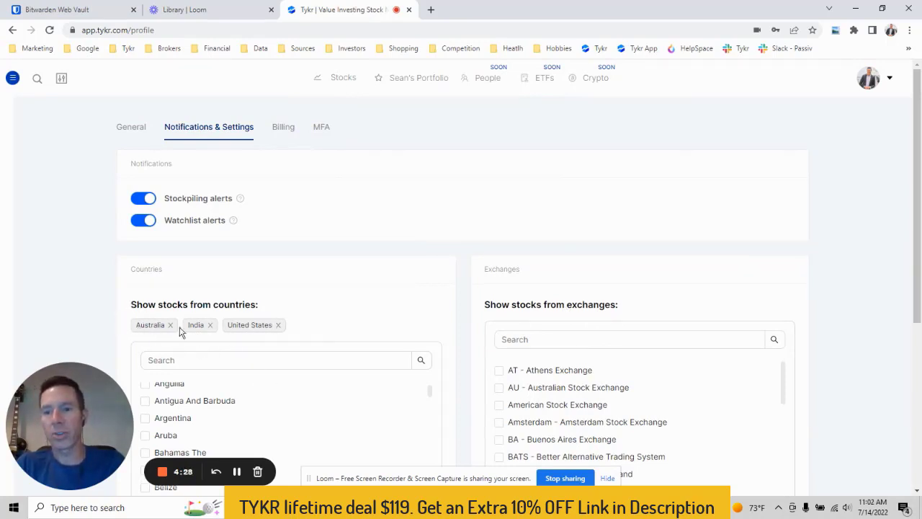
Step: Remove India and Australia from the default stock countries, keeping only the United States, and save the changes
scroll(325, 290, down, 1)
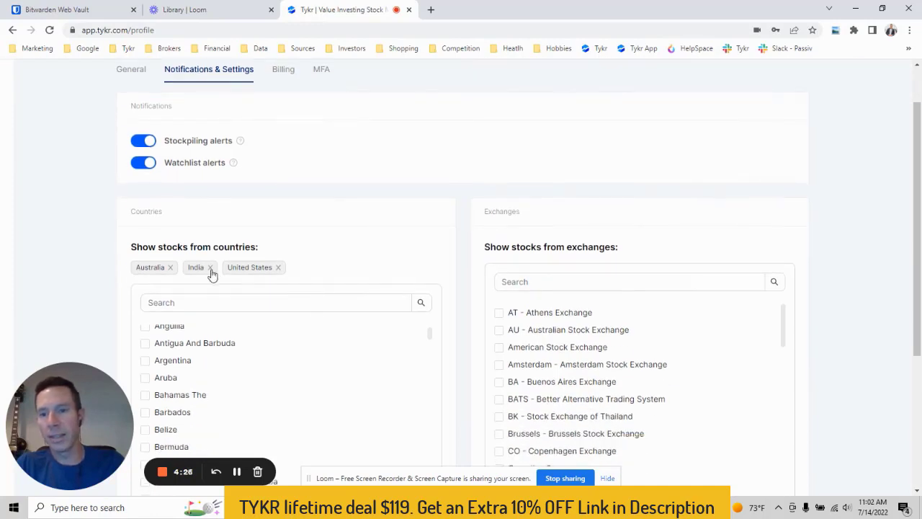
click(210, 269)
click(171, 268)
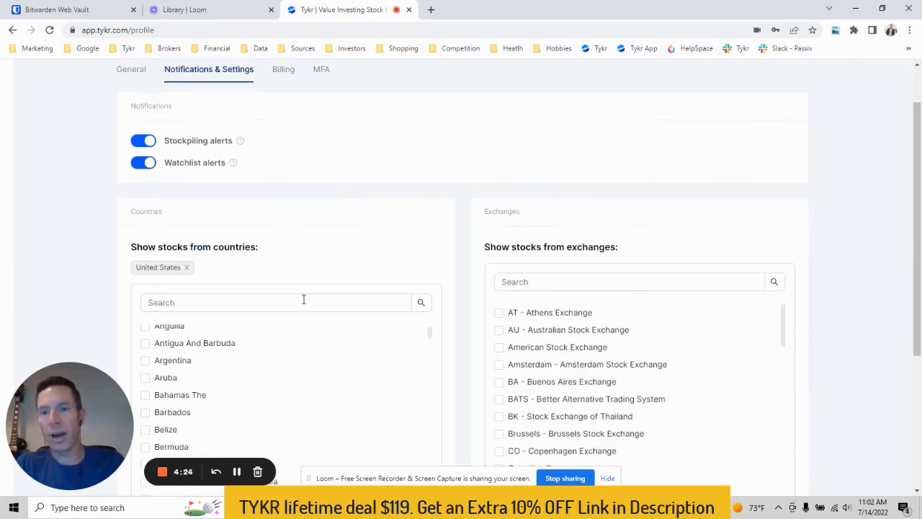
scroll(289, 318, down, 3)
click(196, 342)
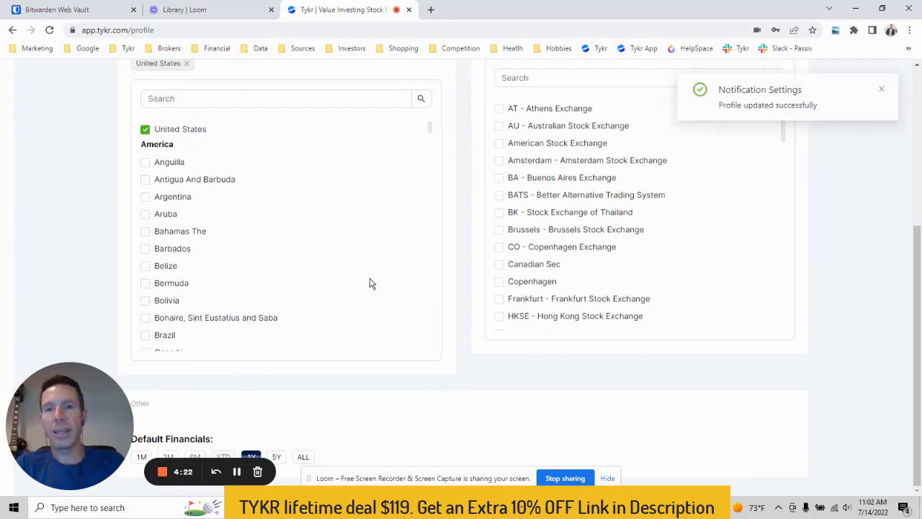
Step: Set the Default Financials period to 6M in the profile settings and save the changes
scroll(373, 280, up, 4)
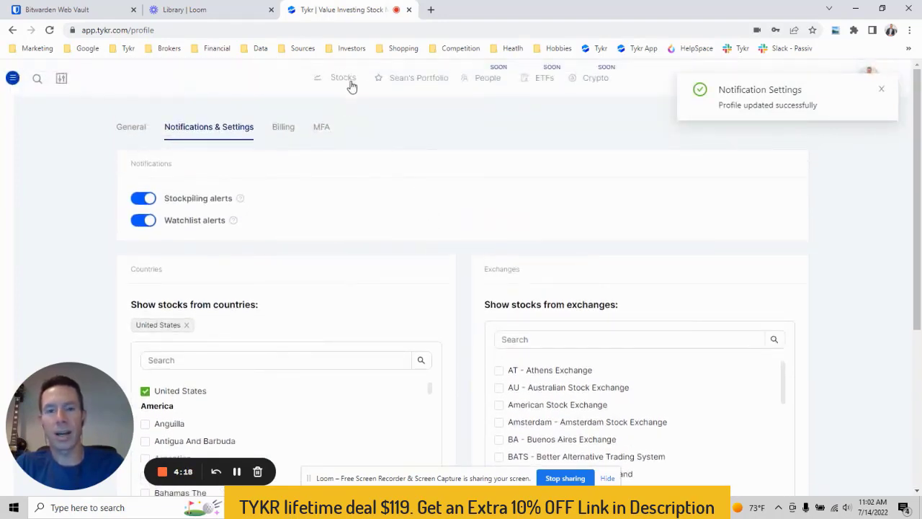
scroll(364, 193, down, 1)
scroll(364, 193, down, 4)
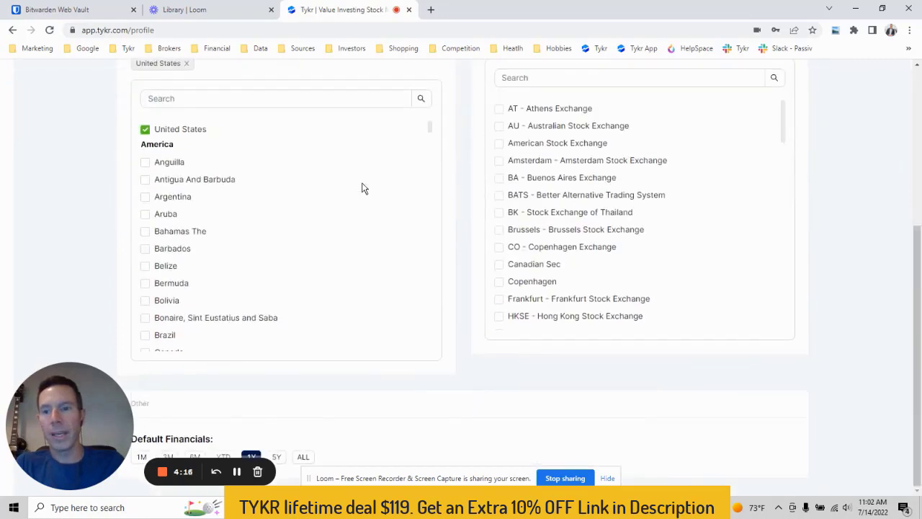
drag(113, 396, 456, 270)
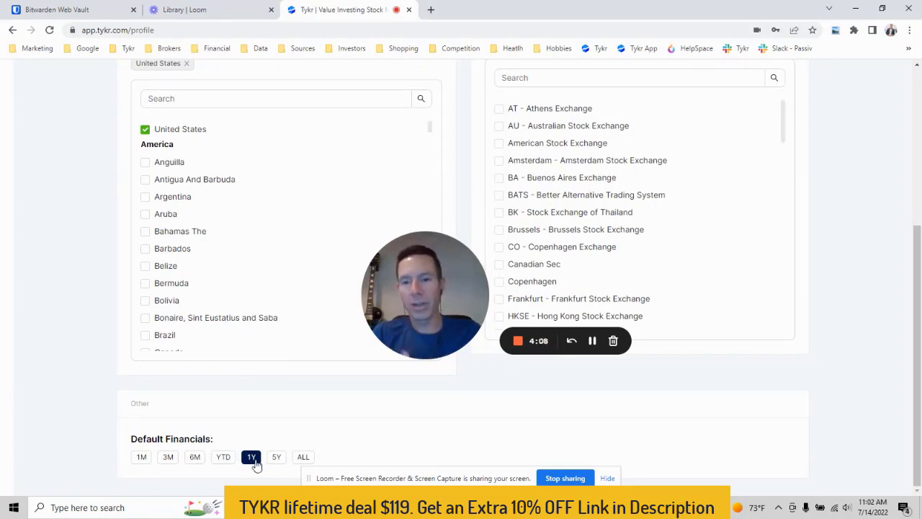
click(195, 459)
scroll(281, 406, down, 1)
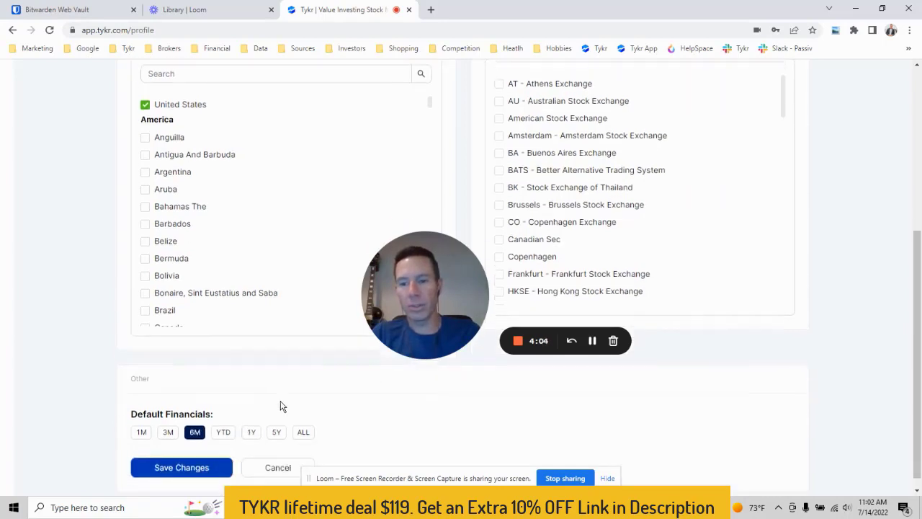
click(225, 465)
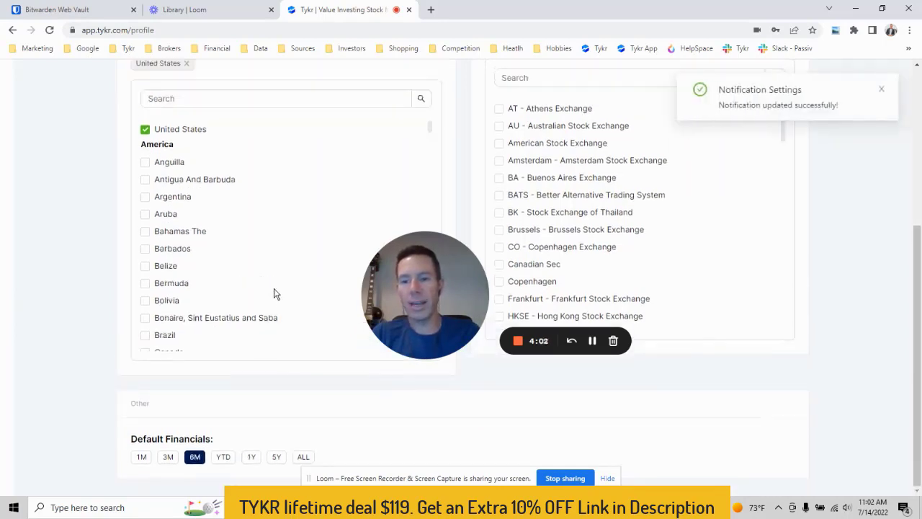
Step: Search for the ticker "aapl" and open the Apple Inc. stock page
scroll(274, 293, up, 4)
click(37, 78)
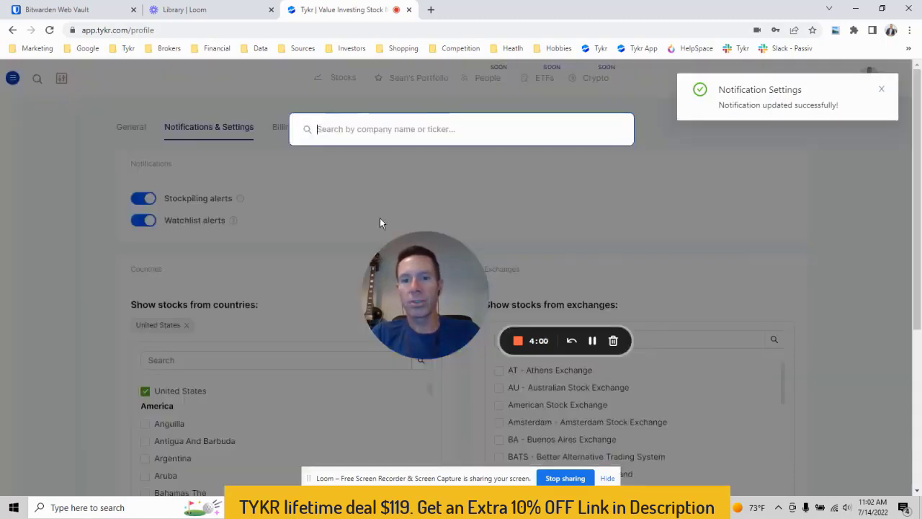
click(379, 223)
drag(392, 279, 135, 419)
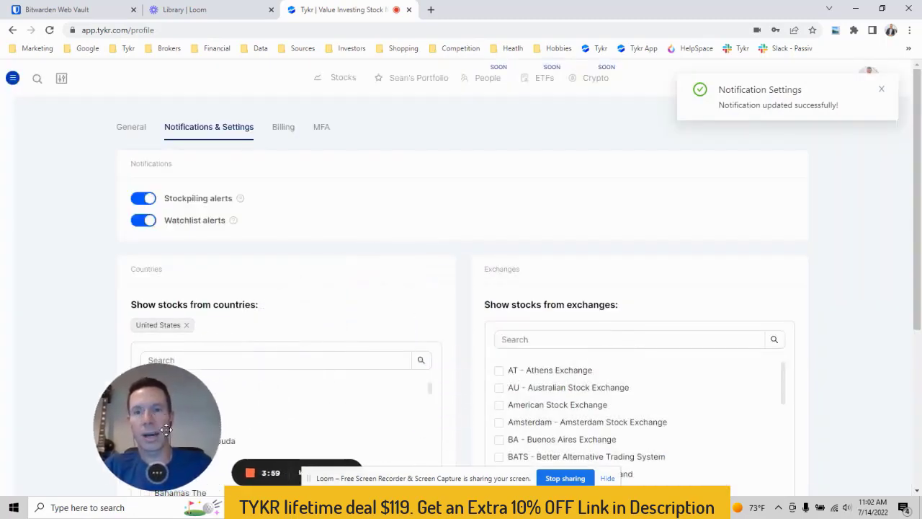
click(36, 79)
text(aapl)
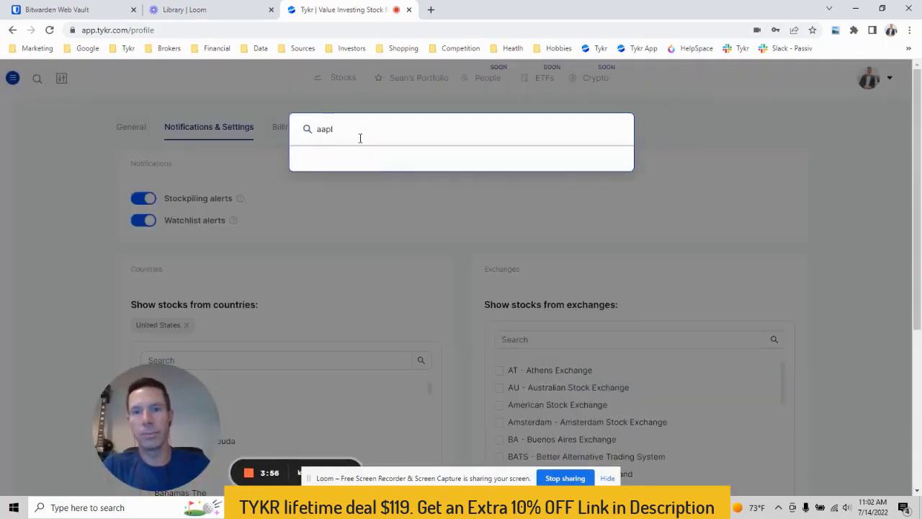
click(340, 170)
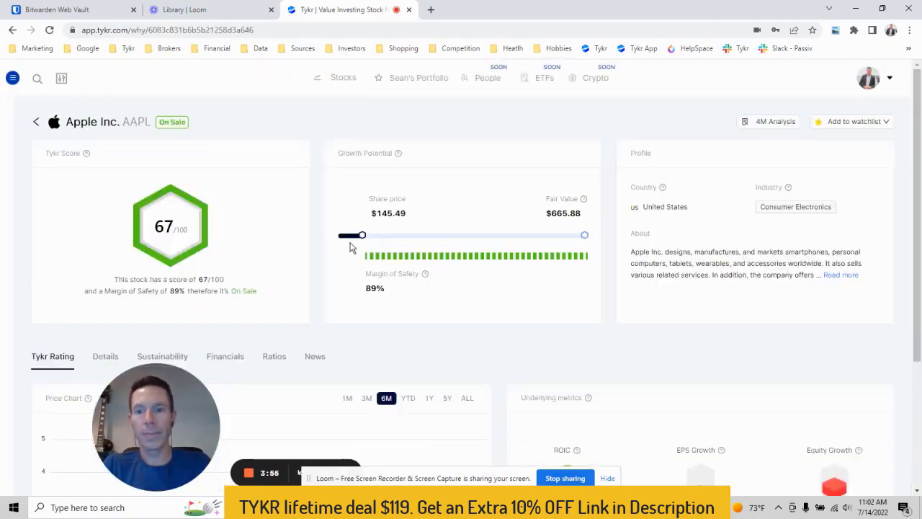
Step: Examine Apple's price chart for the 6M, 1Y and YTD periods, ending on the 1Y view
scroll(351, 247, down, 2)
drag(156, 427, 160, 189)
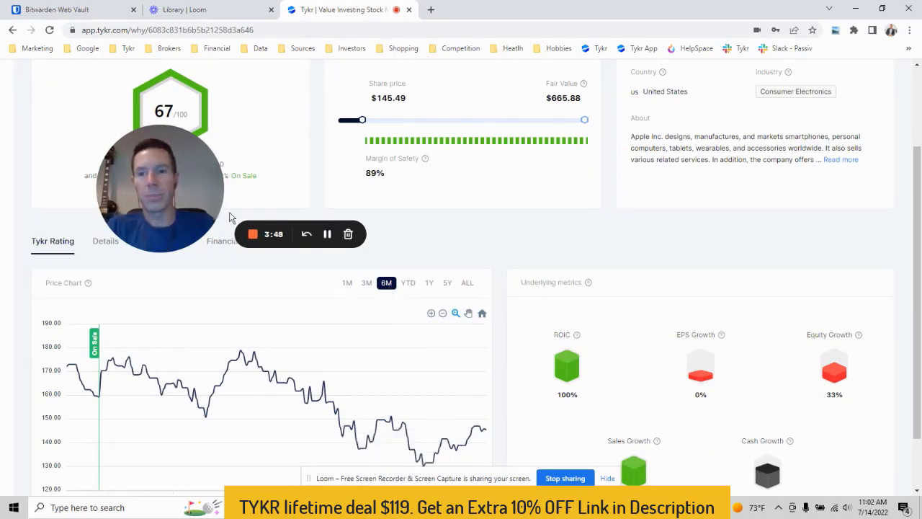
drag(190, 156, 139, 376)
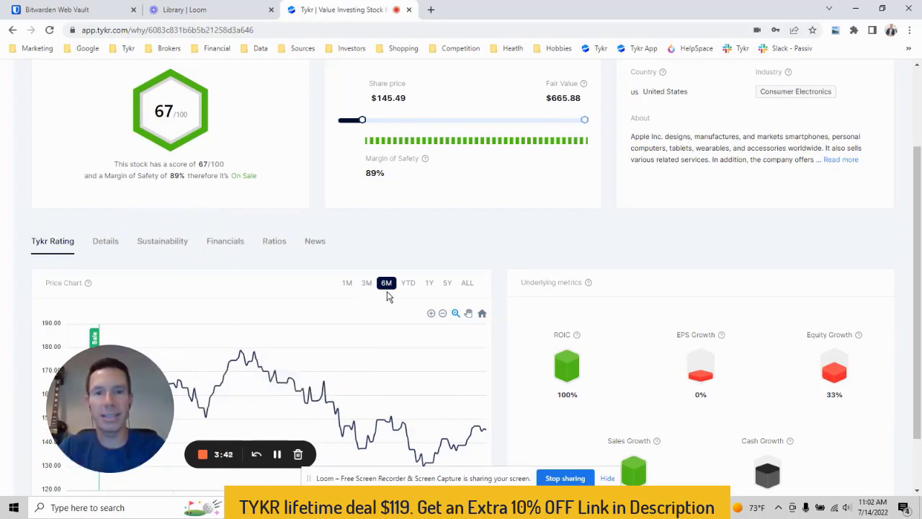
click(428, 284)
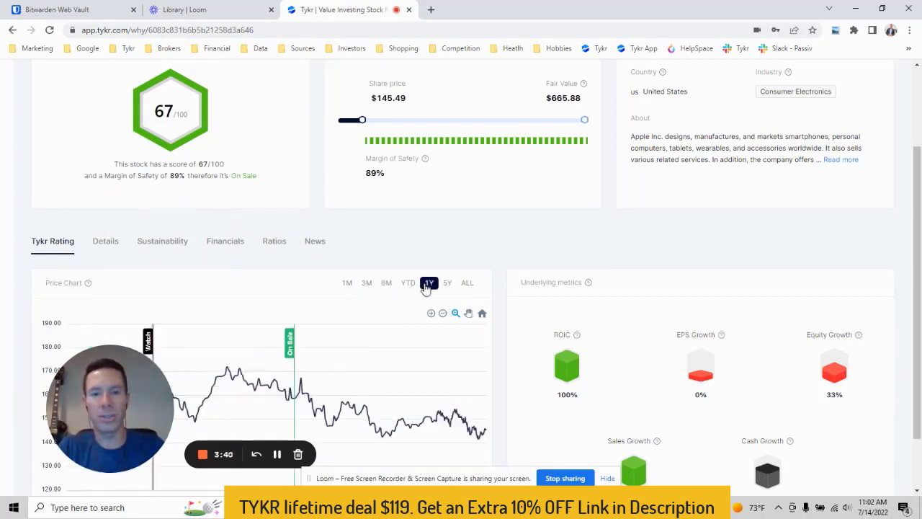
click(409, 285)
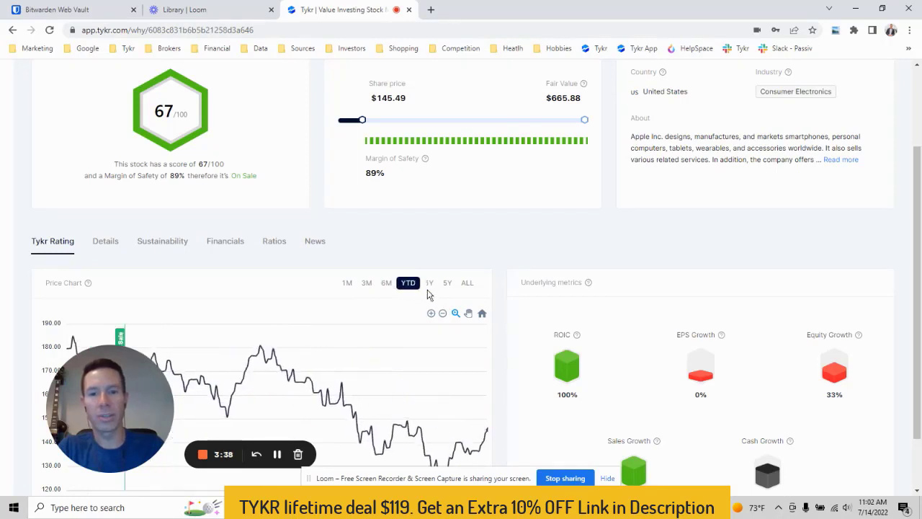
click(429, 284)
Step: Return to the profile and open its Notifications & Settings section
scroll(858, 137, up, 3)
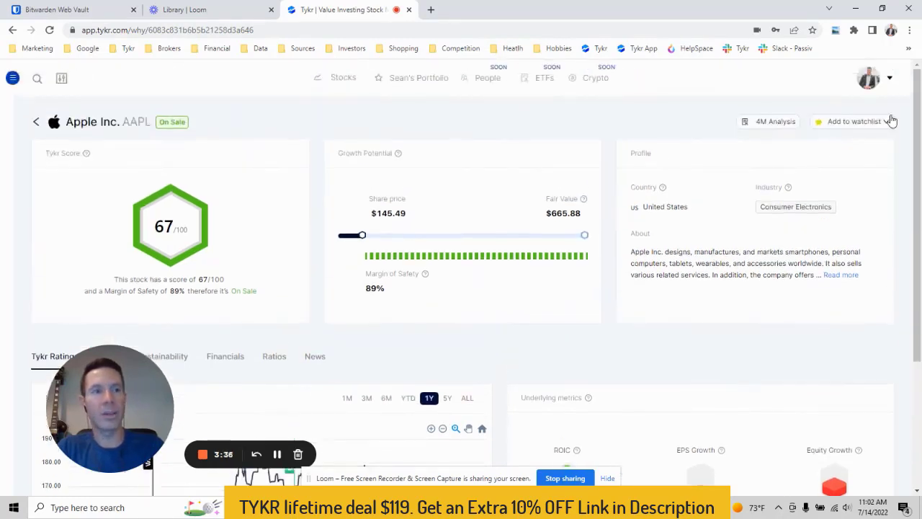
click(883, 78)
click(845, 119)
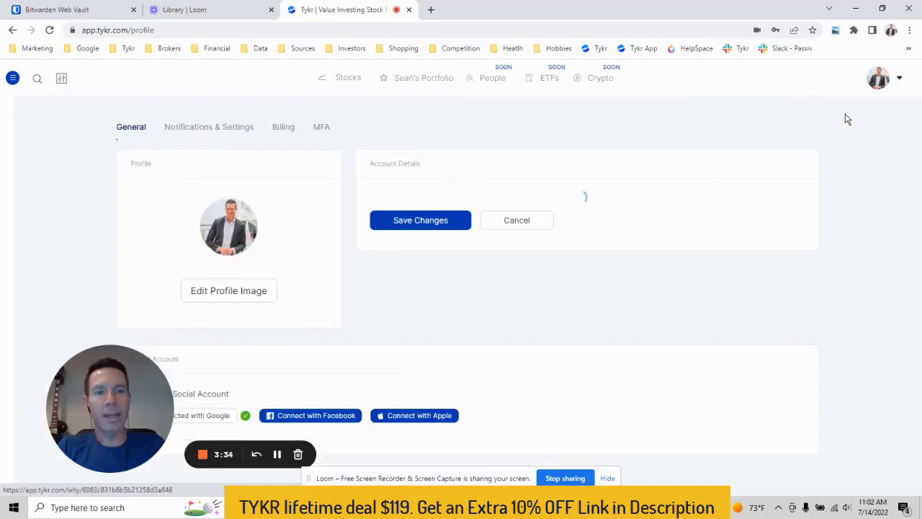
click(220, 129)
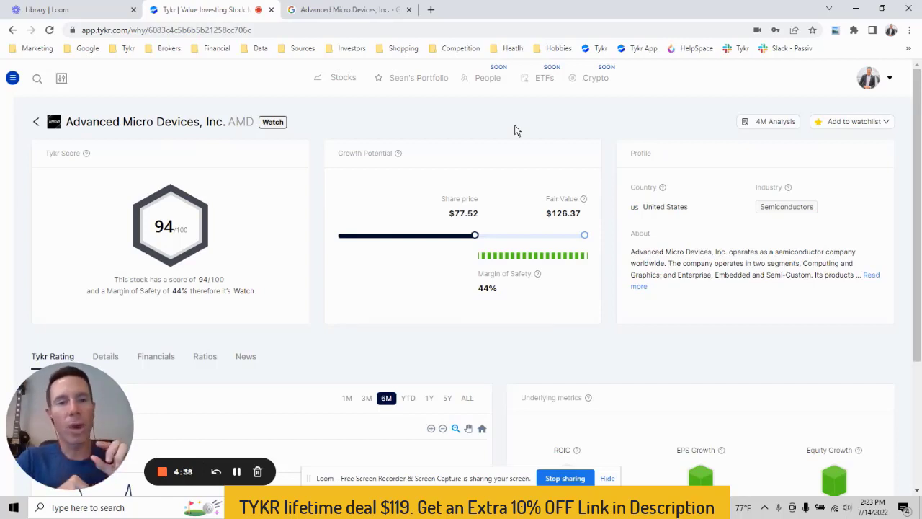
Step: Start the 4M Analysis for AMD and review the overview, scoring goals and Margin of Safety pages up to Meaning
click(773, 124)
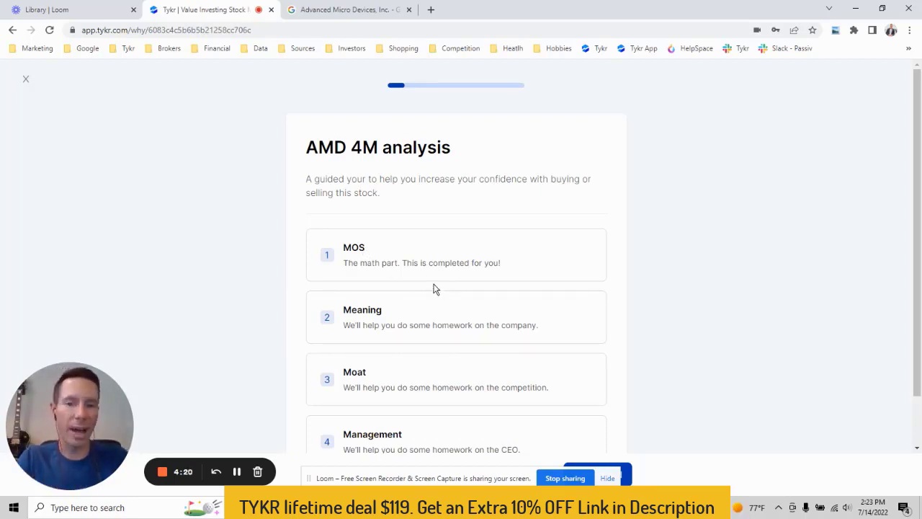
scroll(511, 267, down, 1)
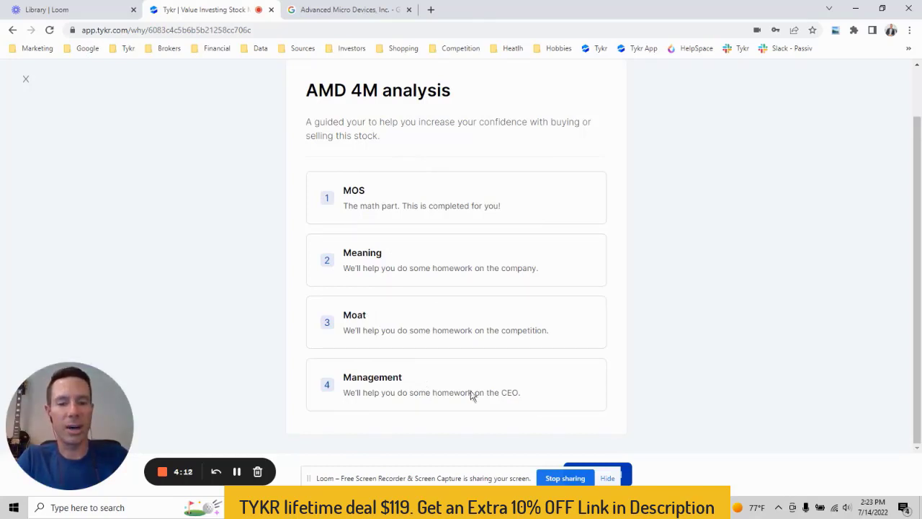
click(609, 479)
click(609, 477)
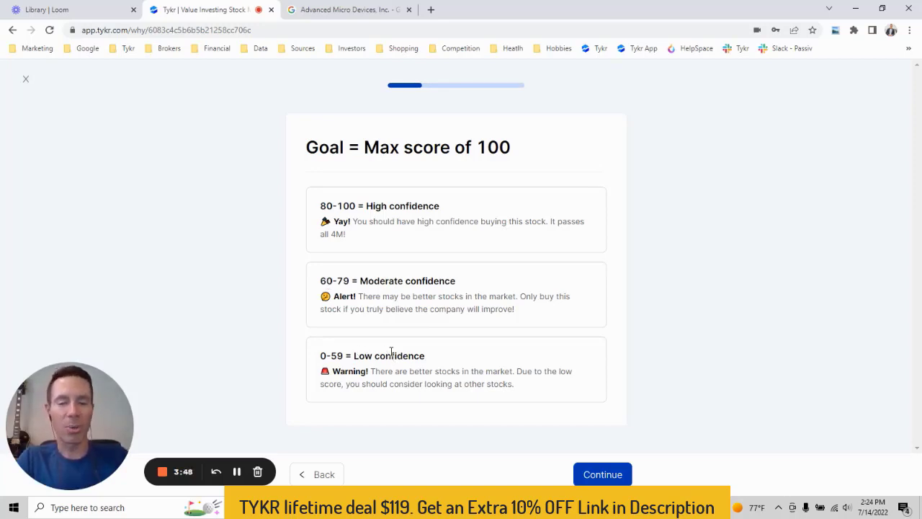
click(617, 473)
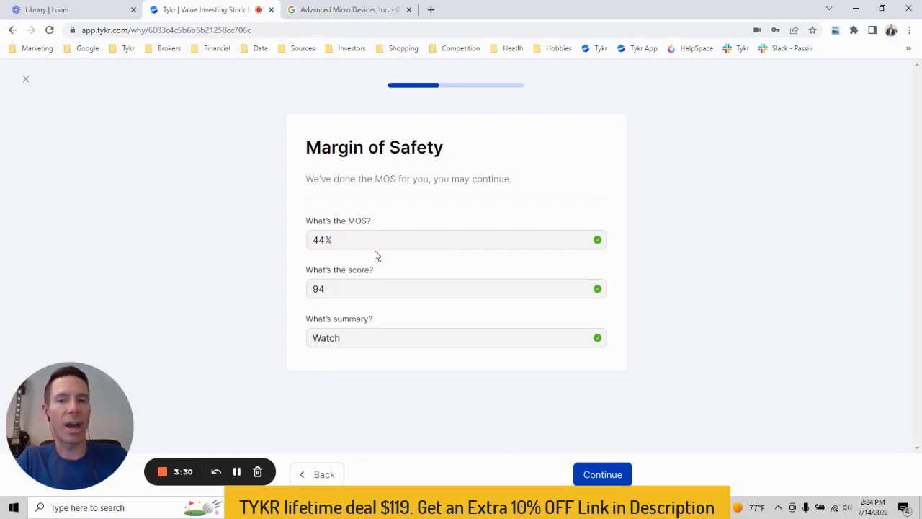
click(606, 474)
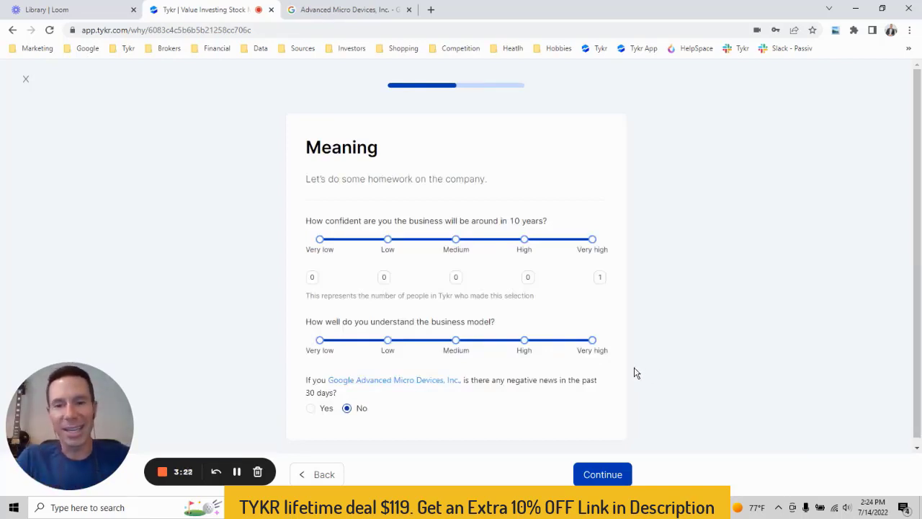
Step: Rate confidence that AMD will be around in 10 years as Very high and complete the Meaning section after checking its Google results
click(504, 239)
drag(505, 239, 594, 238)
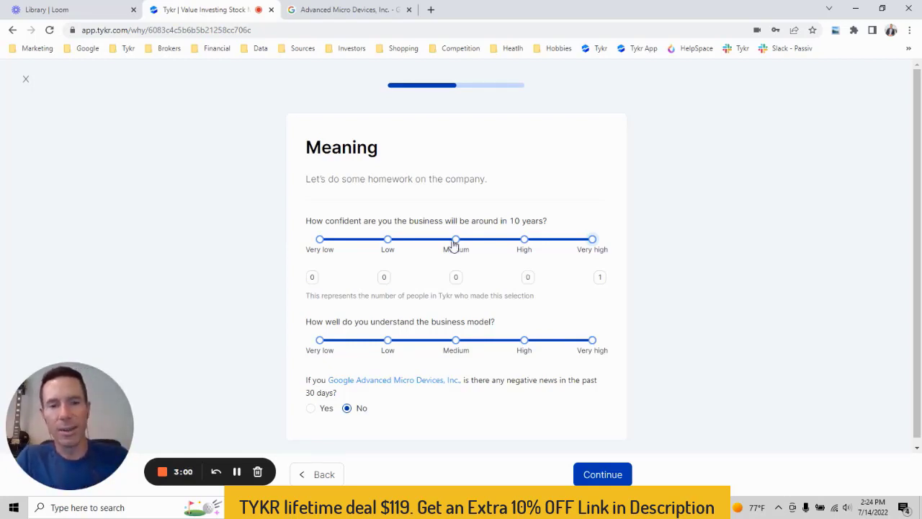
click(593, 240)
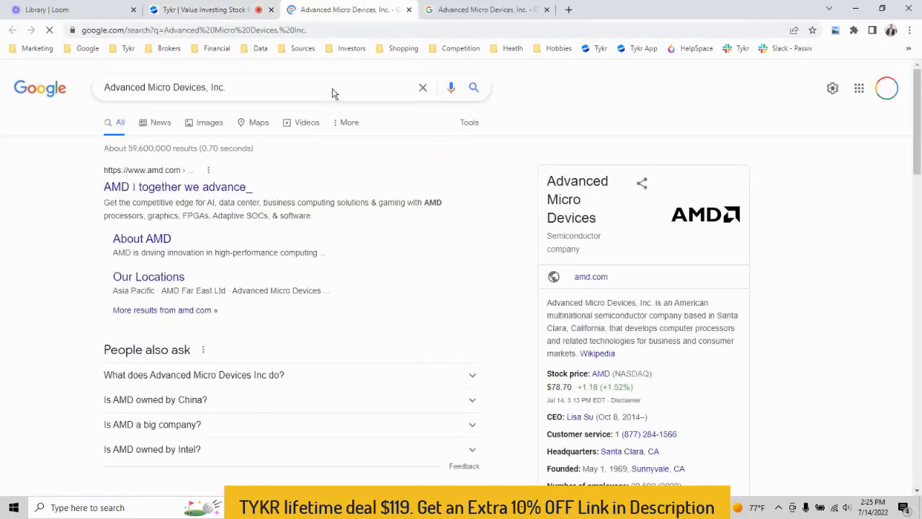
click(409, 10)
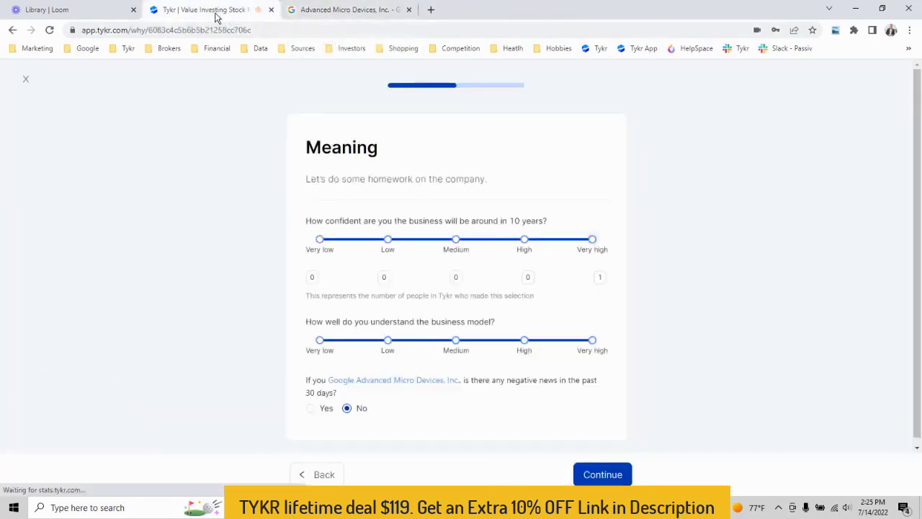
click(611, 477)
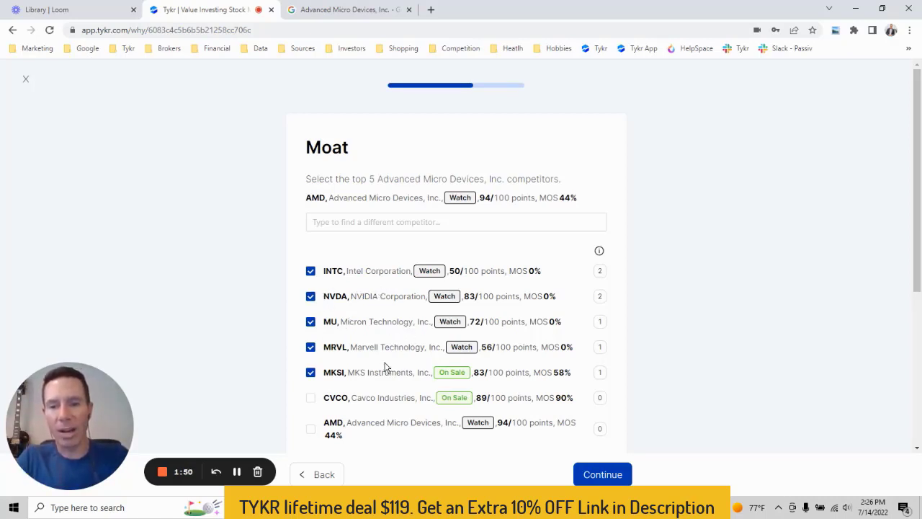
Step: Keep INTC, NVDA, MU, MRVL and MKSI selected as AMD's top five competitors and complete the Moat section
click(310, 373)
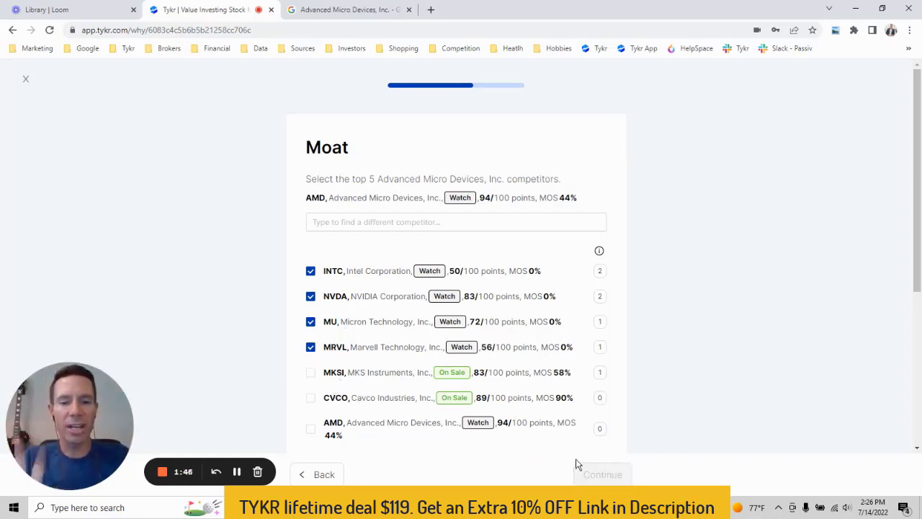
click(311, 374)
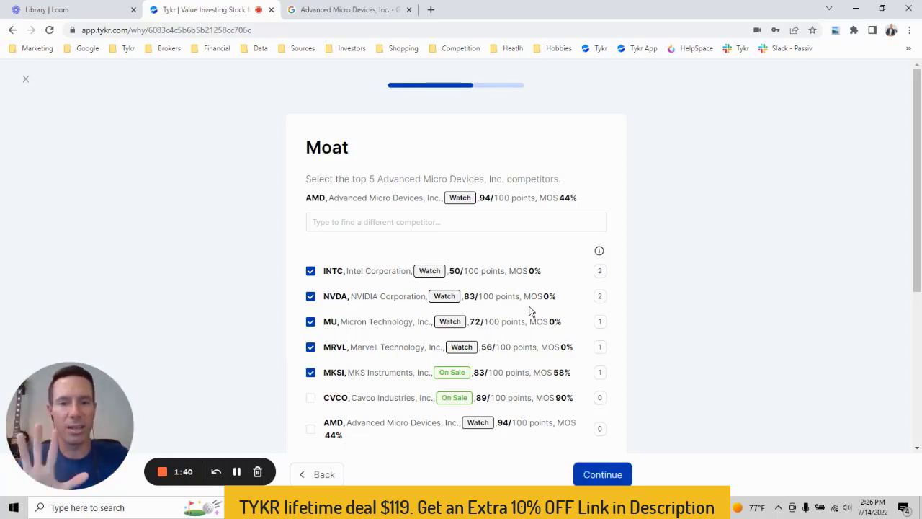
click(610, 476)
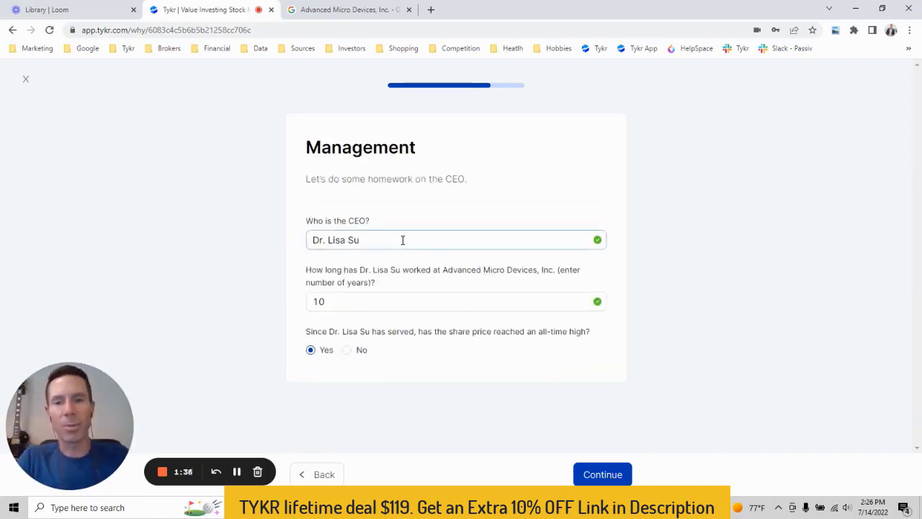
Step: Review the answers for AMD's CEO name and years at the company, and continue to the second Management page
drag(402, 240, 275, 234)
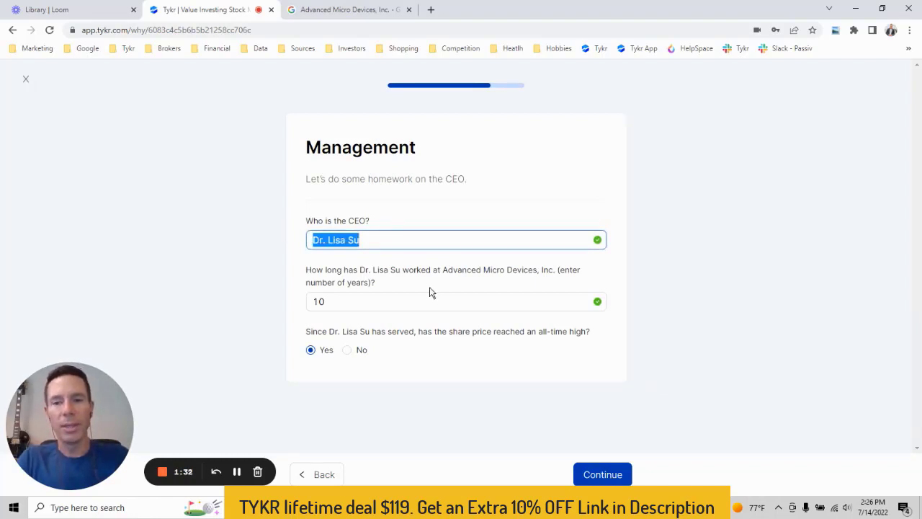
click(351, 301)
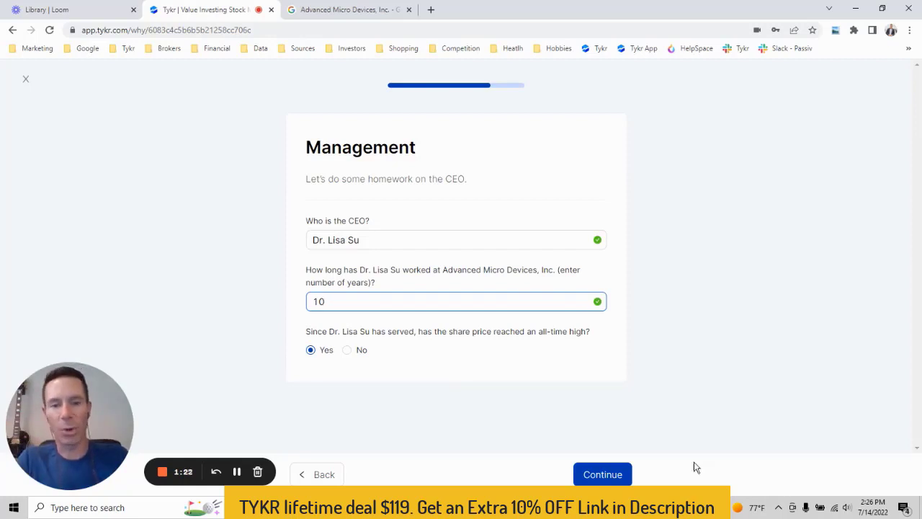
click(613, 479)
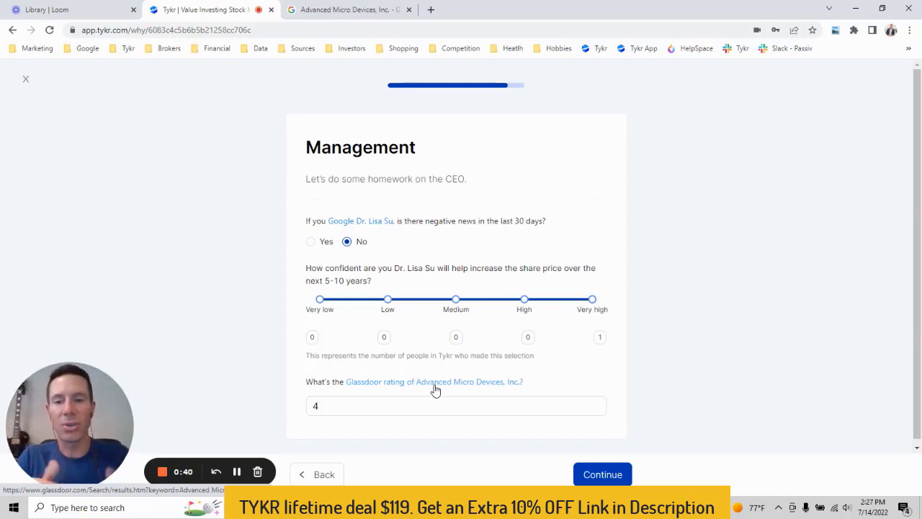
Step: Set AMD's Glassdoor rating to 4.2, complete the Management section and review the 4M Analysis result
click(366, 407)
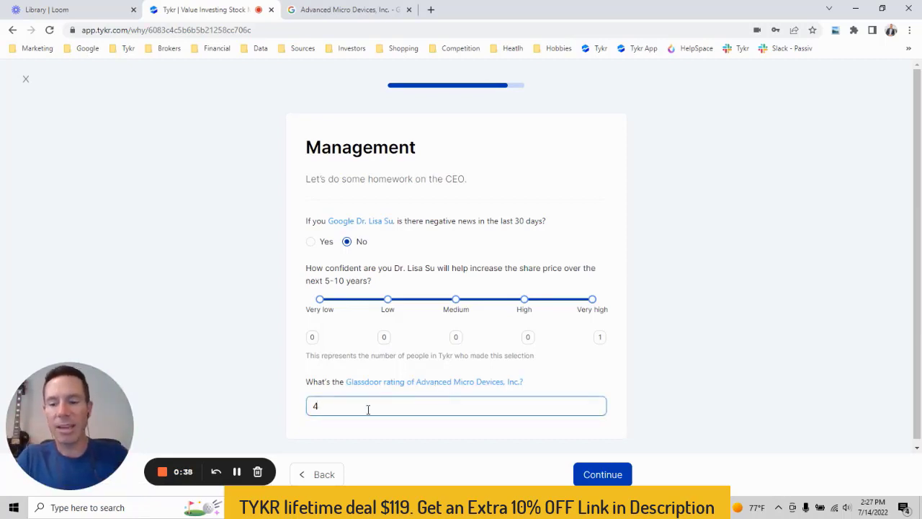
text(.2)
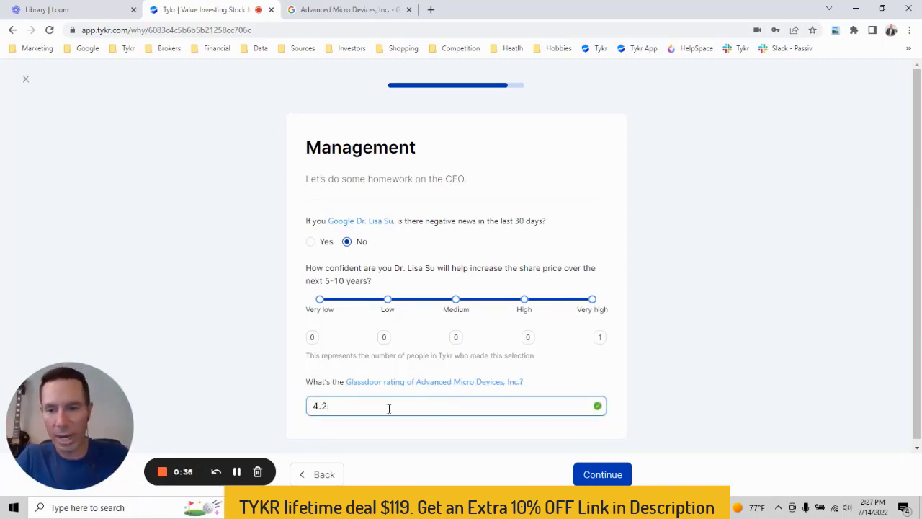
click(621, 480)
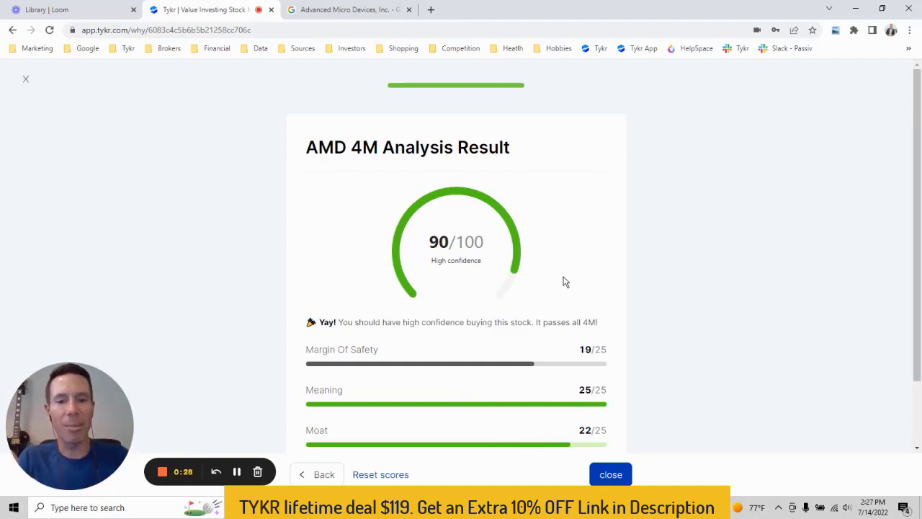
scroll(620, 365, down, 2)
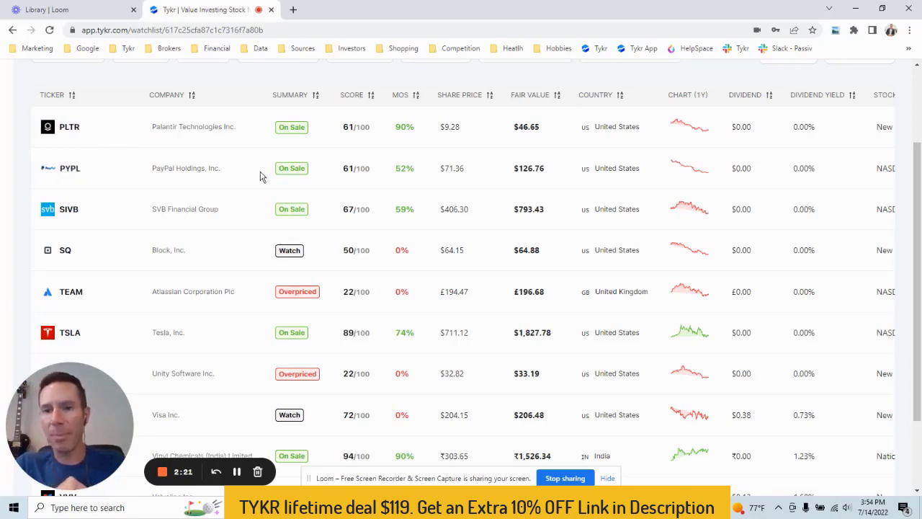
Step: Examine the summary, score and MOS values of the stocks in the watchlist
scroll(362, 170, down, 1)
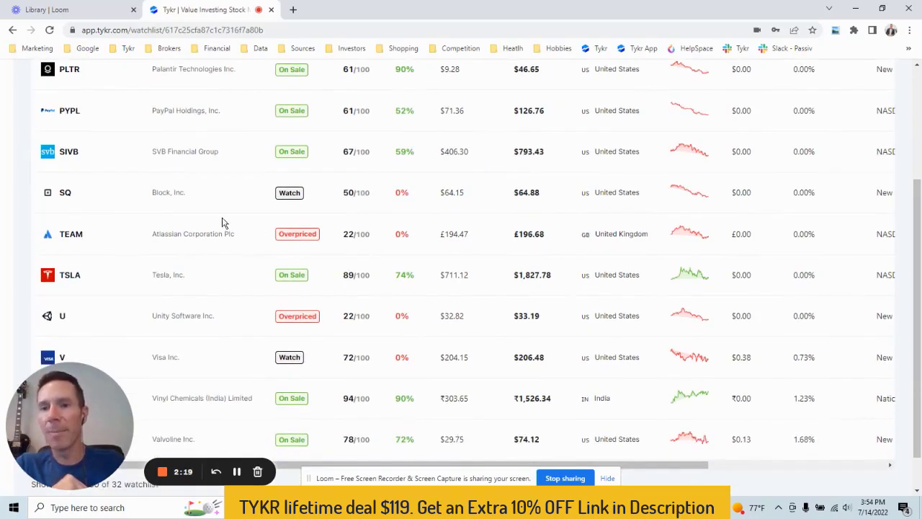
scroll(343, 186, down, 1)
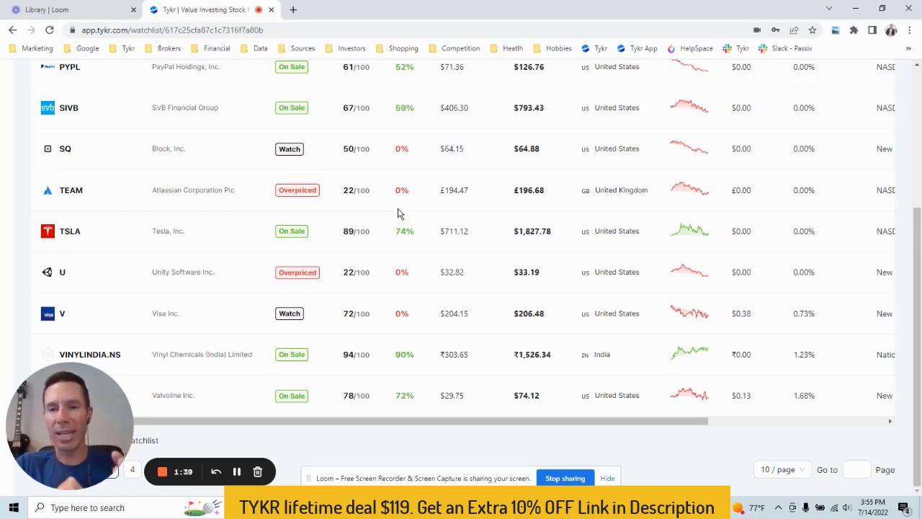
scroll(398, 214, up, 3)
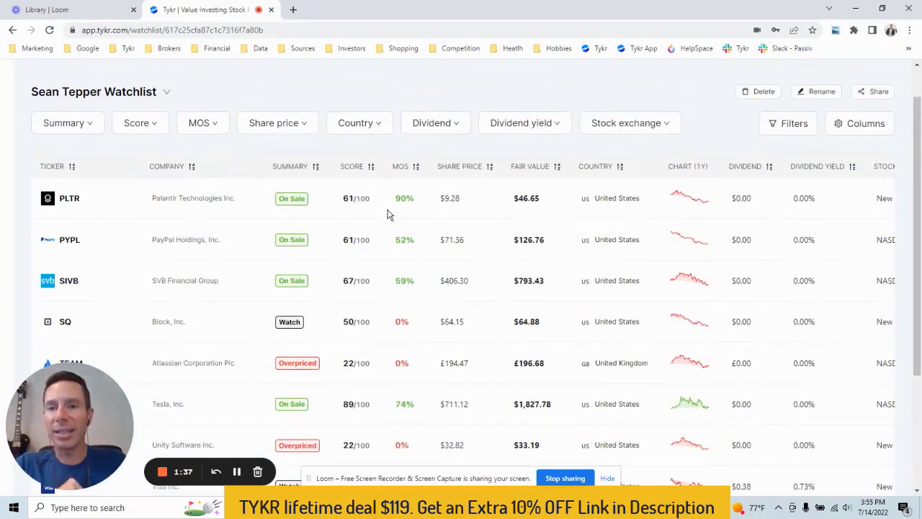
scroll(388, 214, down, 1)
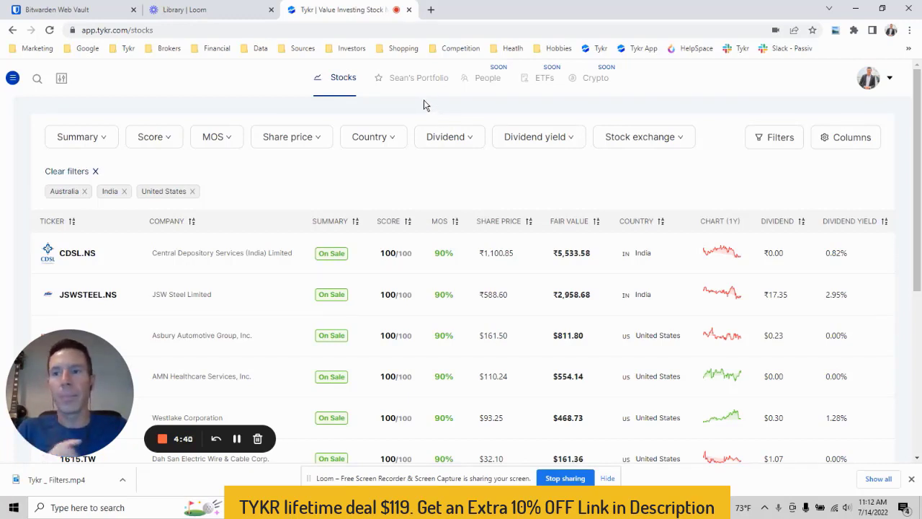
Step: Expand the list of watchlists and open the existing personal watchlist
click(12, 77)
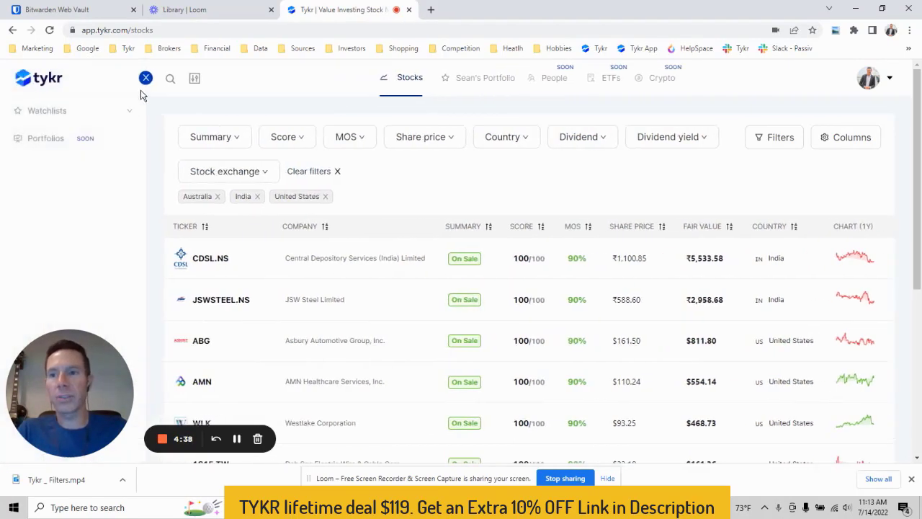
click(59, 113)
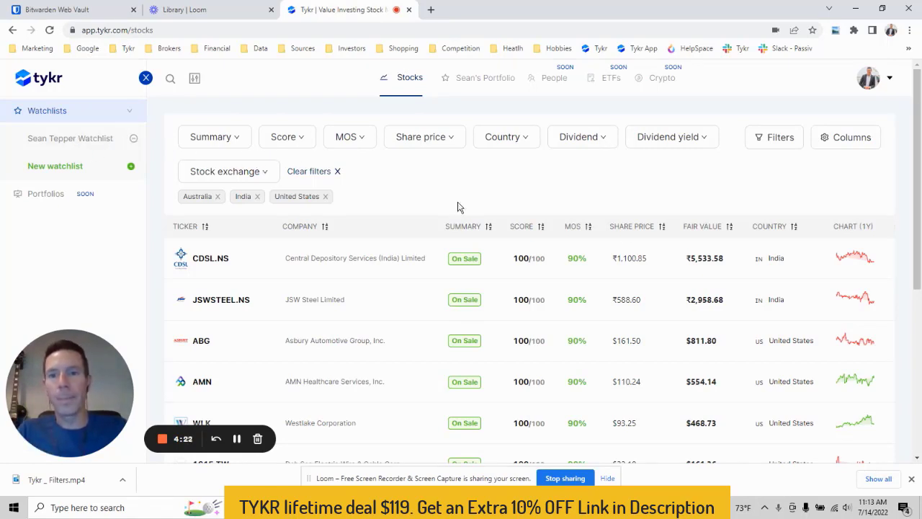
click(97, 137)
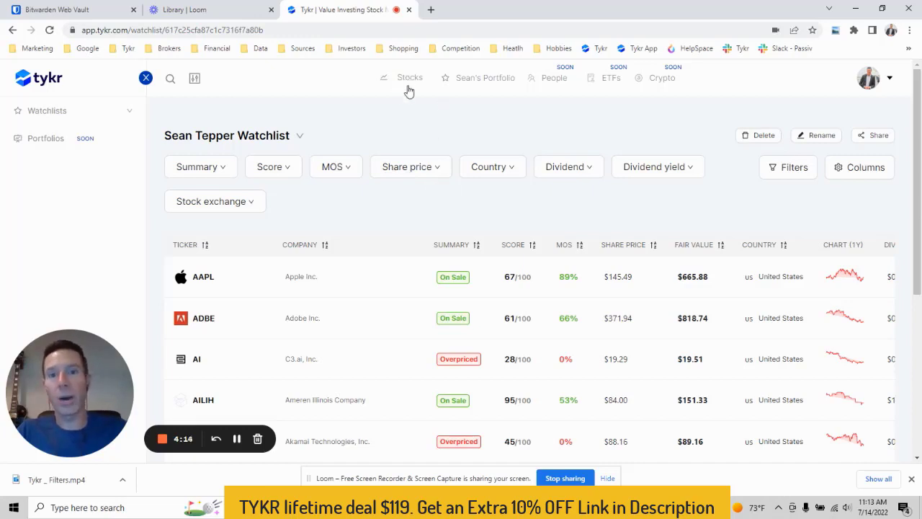
Step: View the watchlist's sharing options, close them without saving, and check the list of saved watchlists
click(876, 137)
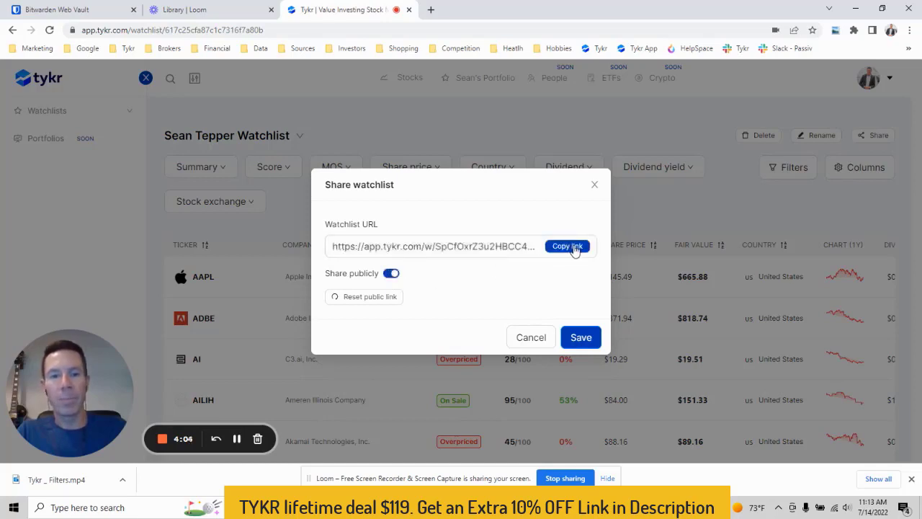
click(531, 337)
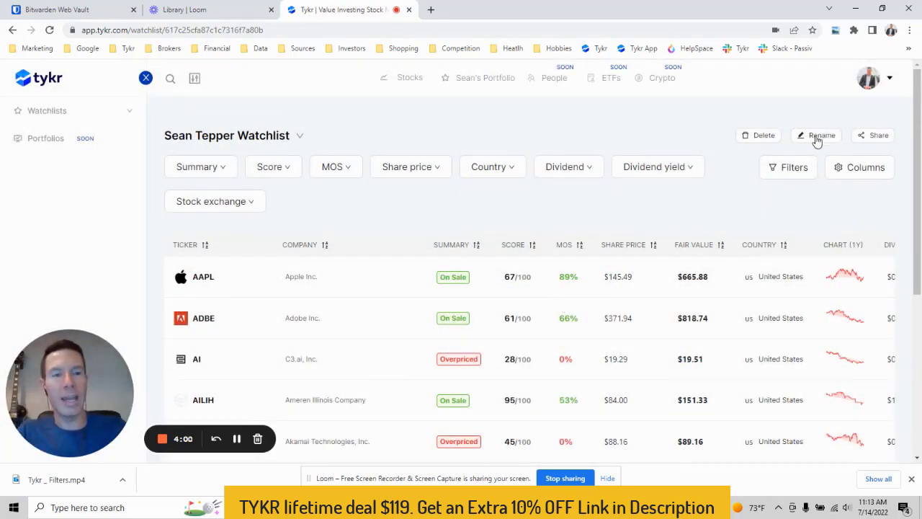
click(128, 113)
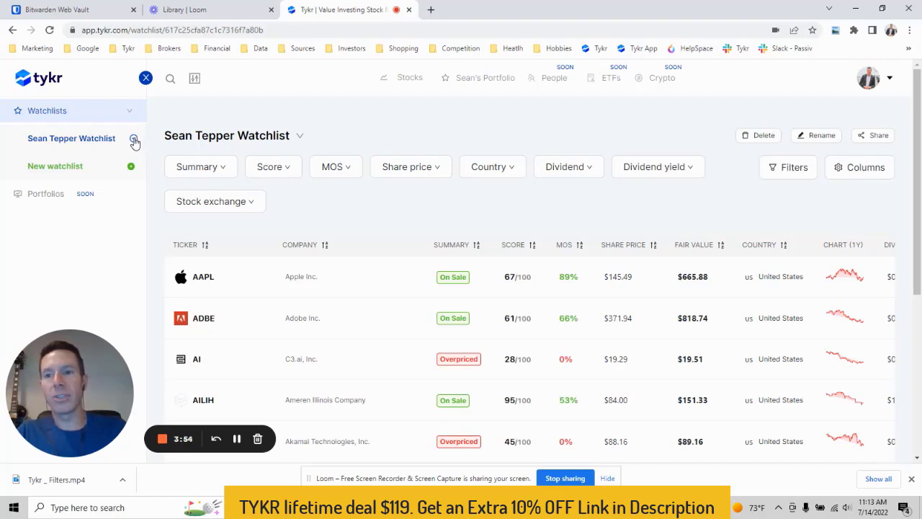
click(132, 113)
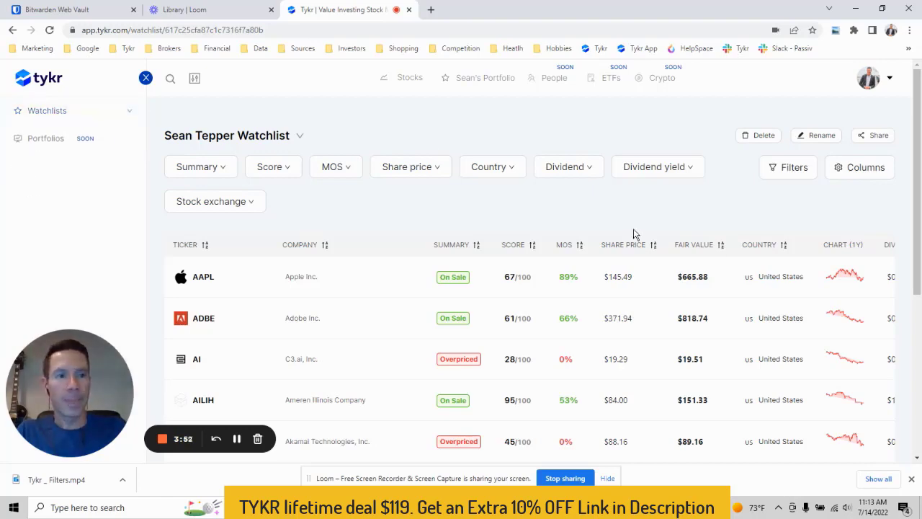
Step: Look through the watchlist's stocks and its remaining columns up to the stock exchange
scroll(612, 258, down, 1)
scroll(612, 258, down, 4)
scroll(400, 307, up, 5)
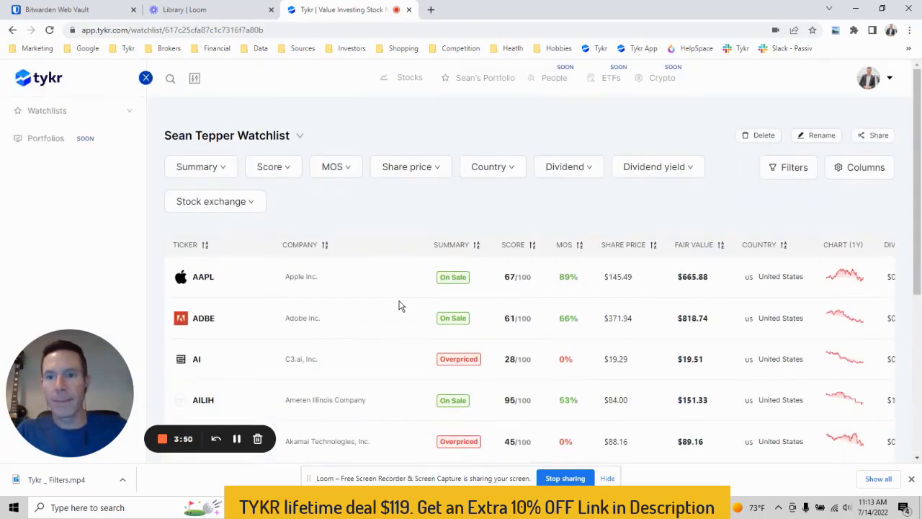
scroll(679, 305, right, 3)
scroll(663, 276, left, 3)
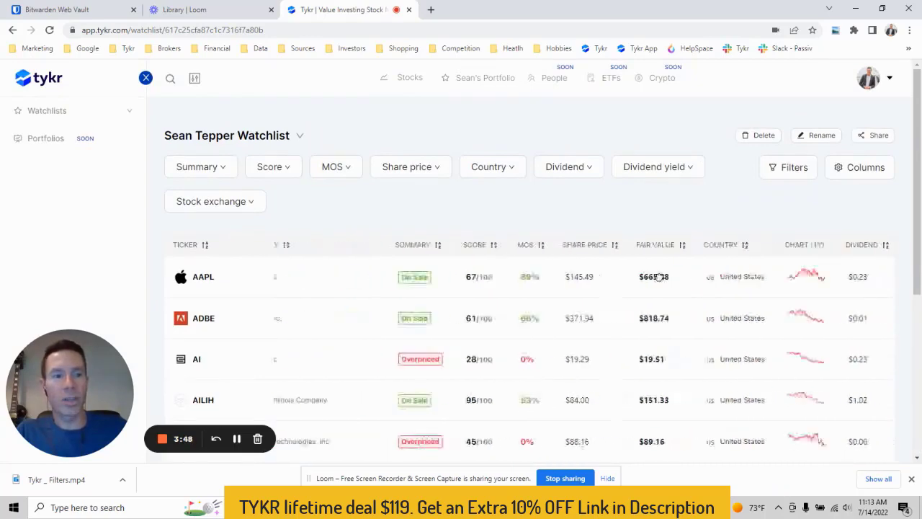
scroll(669, 276, right, 5)
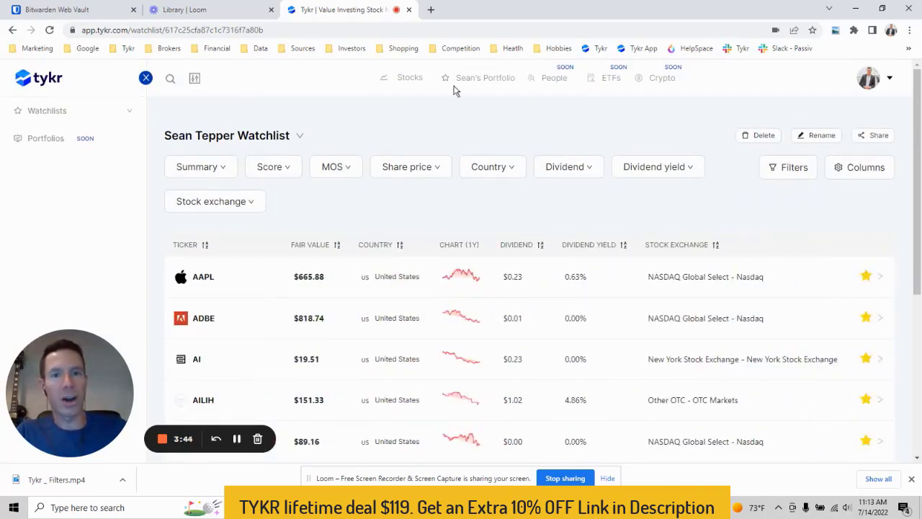
Step: Return to the full stock list and go to page 5 of its results
click(414, 85)
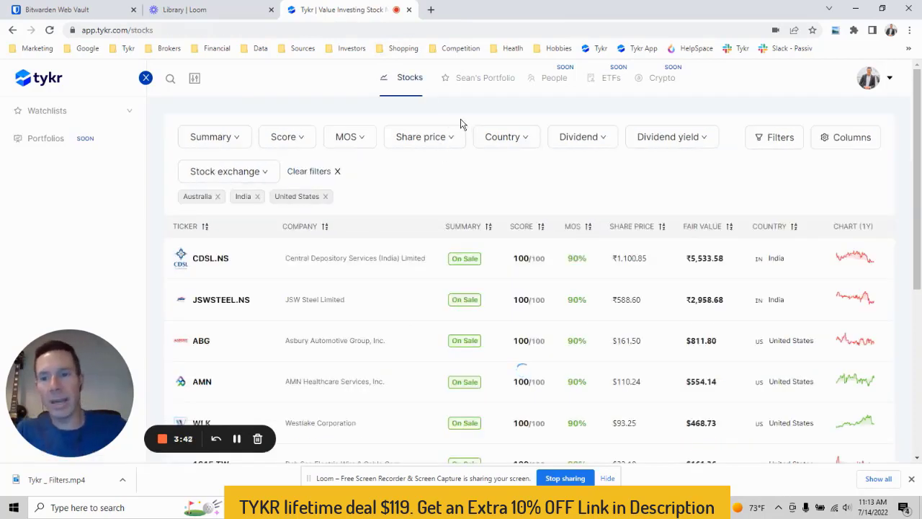
scroll(459, 126, down, 5)
click(287, 403)
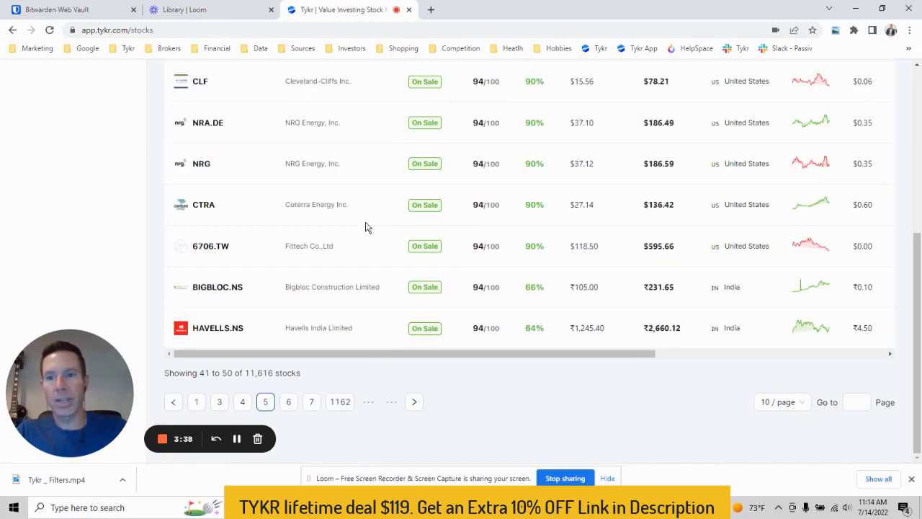
Step: Add Vinyl Chemicals (India) Limited to the existing personal watchlist from its row in the stock list
scroll(550, 176, up, 5)
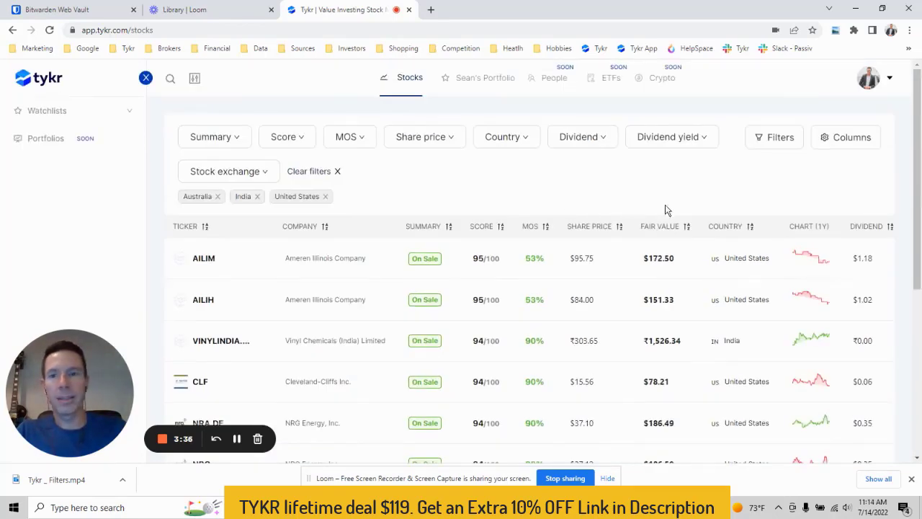
drag(714, 309, 357, 294)
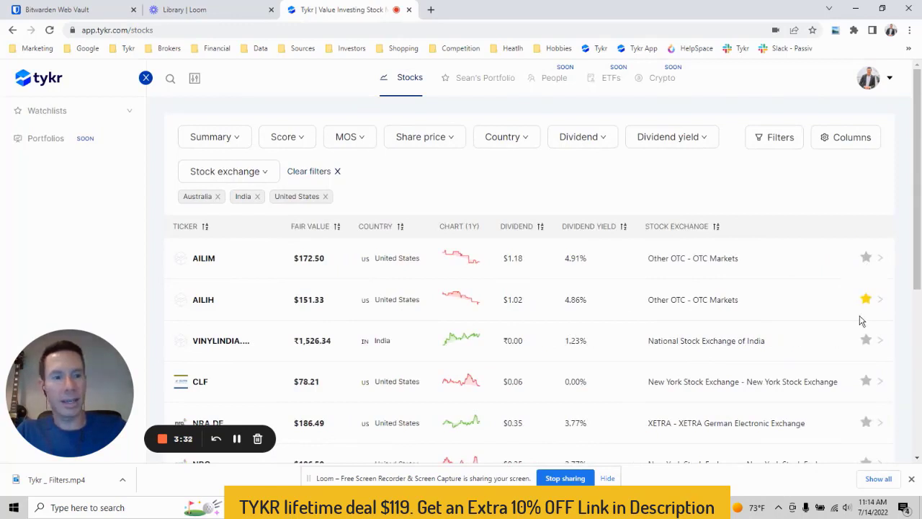
scroll(870, 287, down, 1)
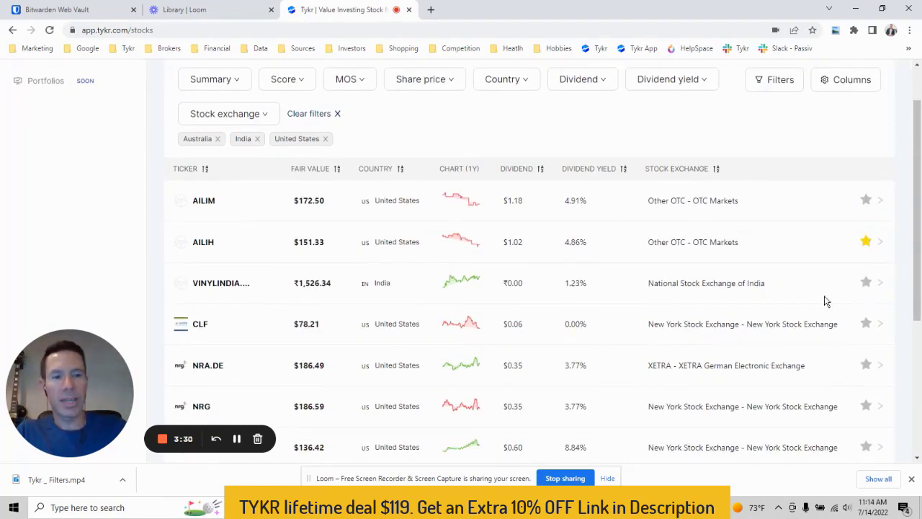
click(866, 292)
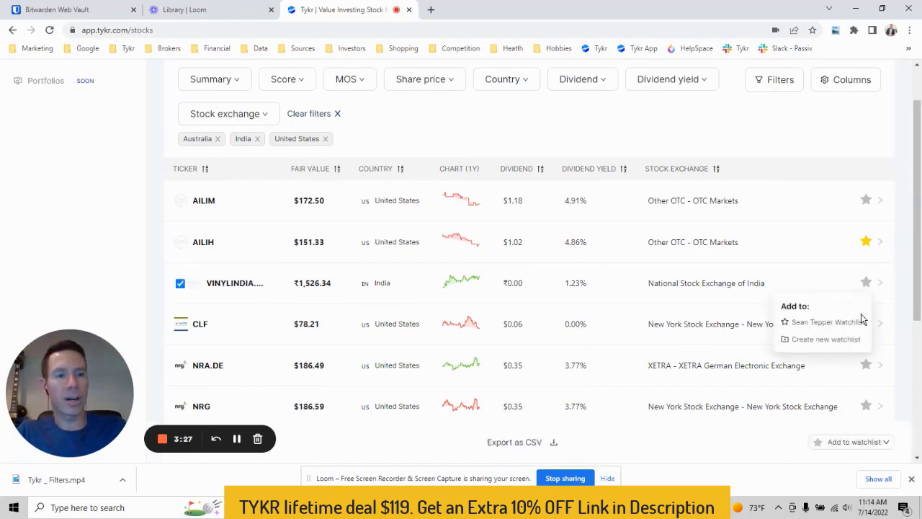
click(811, 323)
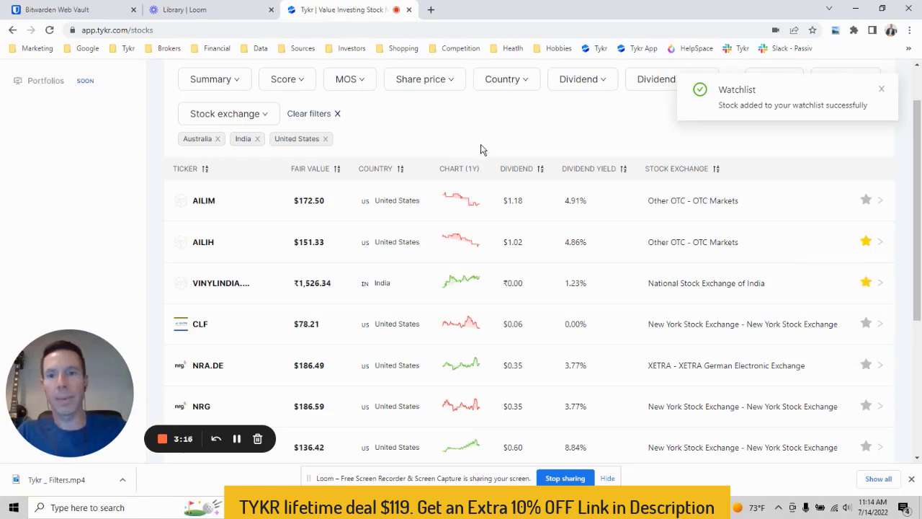
Step: Reopen the personal watchlist and look through the stocks on its first page
scroll(460, 155, up, 1)
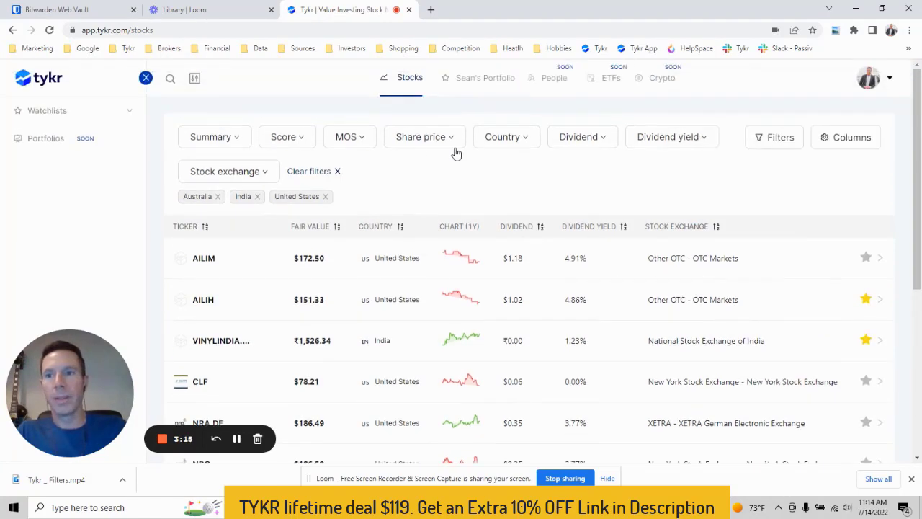
click(54, 113)
click(55, 138)
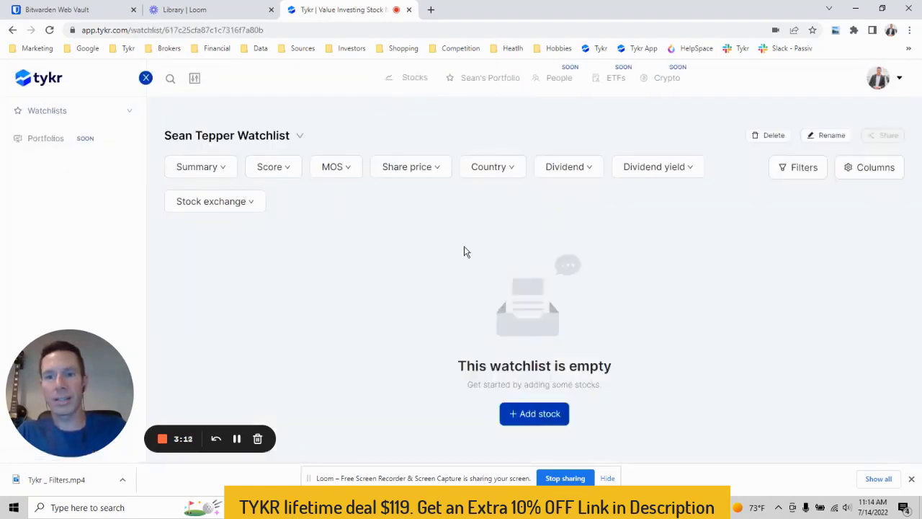
scroll(418, 267, down, 2)
scroll(420, 267, down, 3)
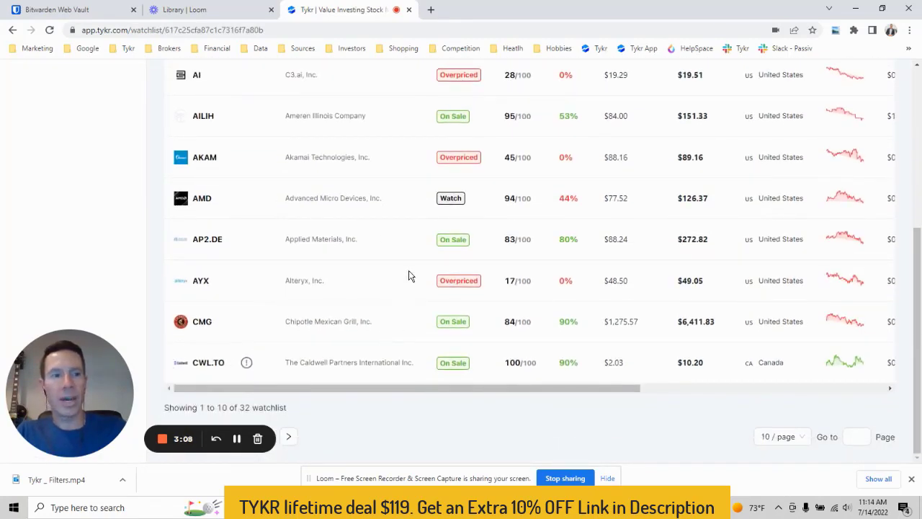
scroll(410, 270, up, 5)
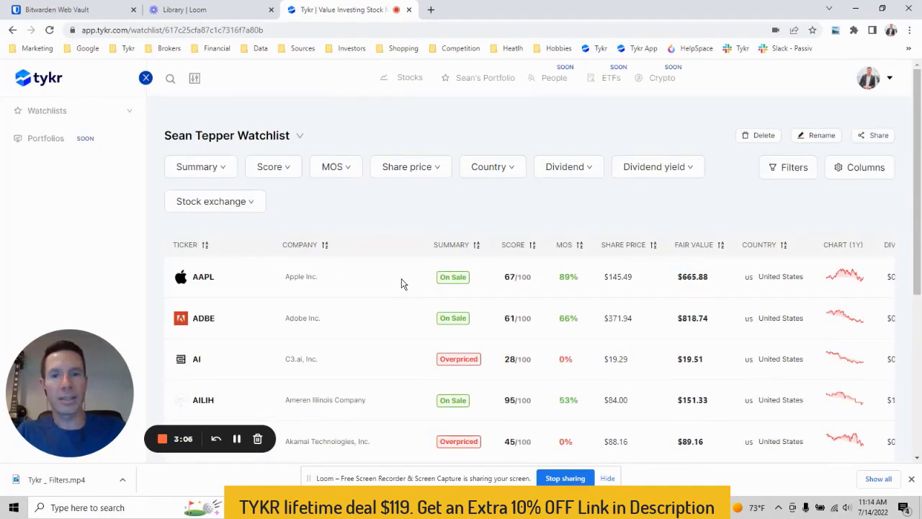
Step: Return to the full stock list, view its remaining columns, and open JSW Steel Limited's stock page and its add-to-watchlist options
click(406, 85)
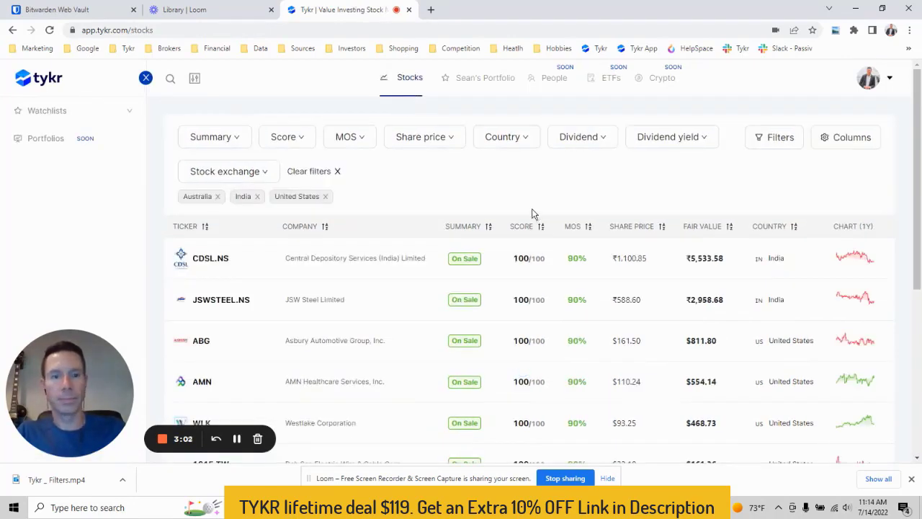
scroll(690, 302, right, 5)
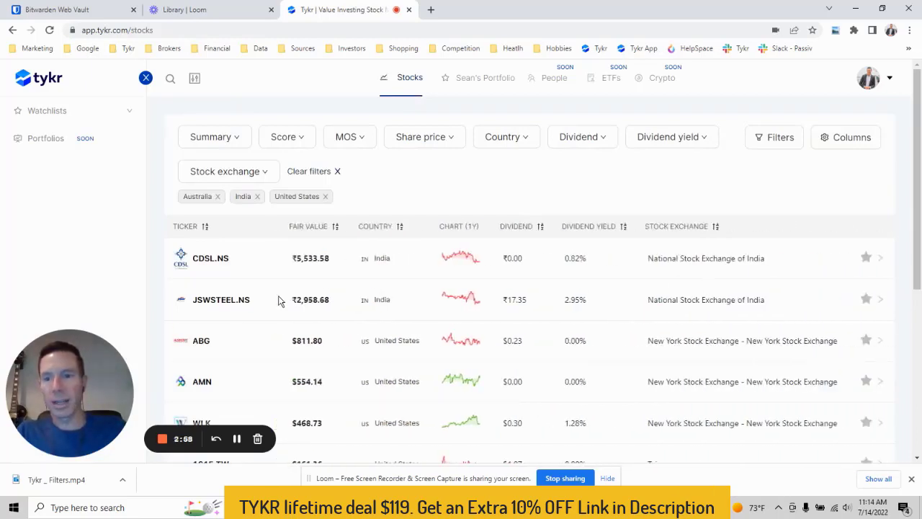
click(232, 308)
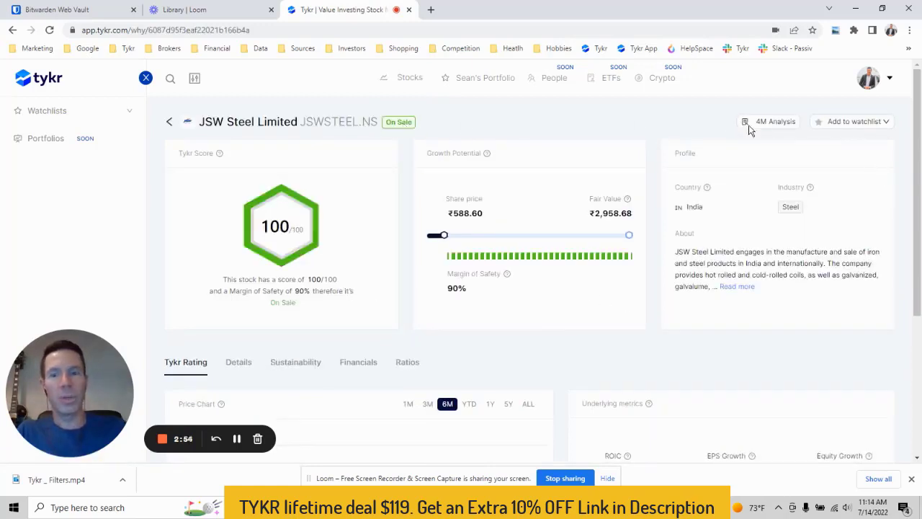
click(856, 123)
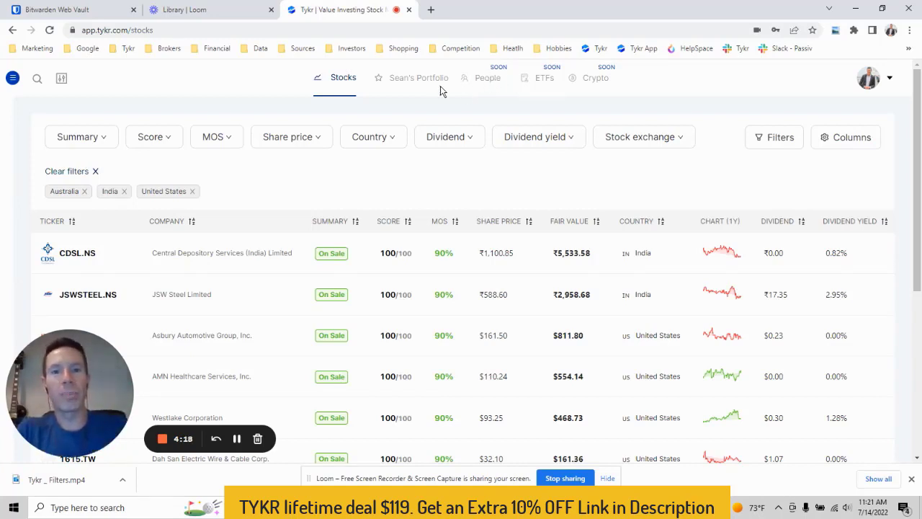
Step: Read the introduction and first stock allocations in the knowledge base's portfolio article, revisit it briefly, and return to the stock list
click(419, 84)
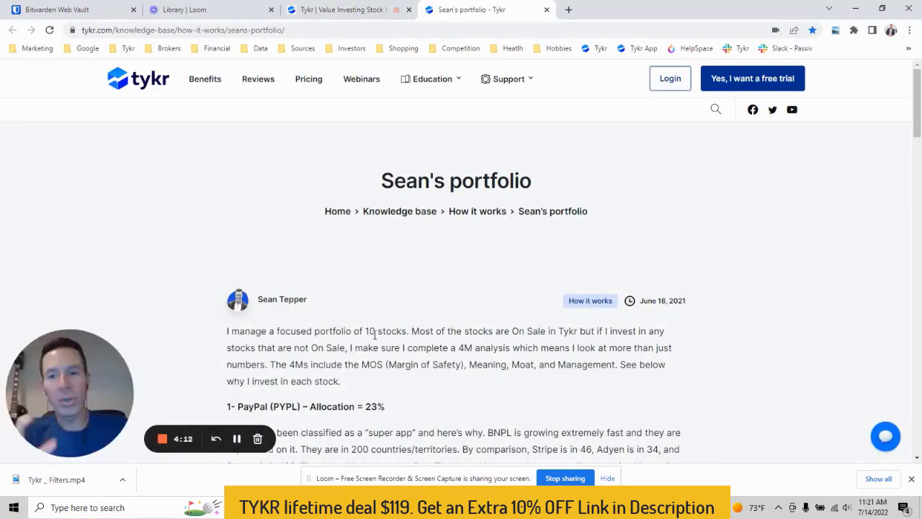
scroll(402, 288, down, 2)
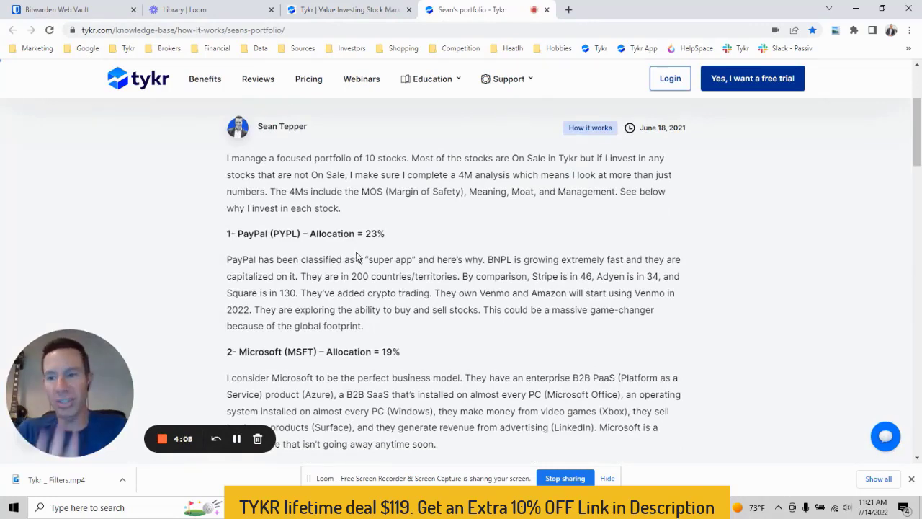
click(358, 12)
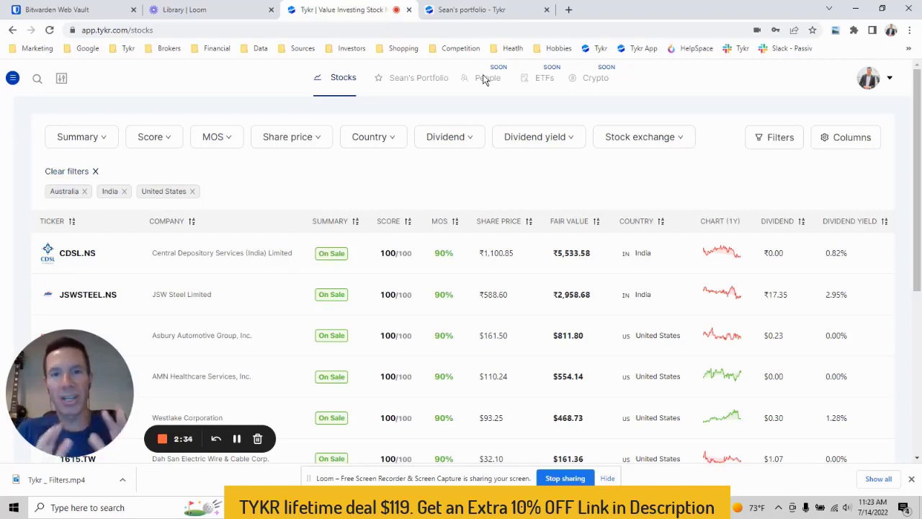
click(420, 79)
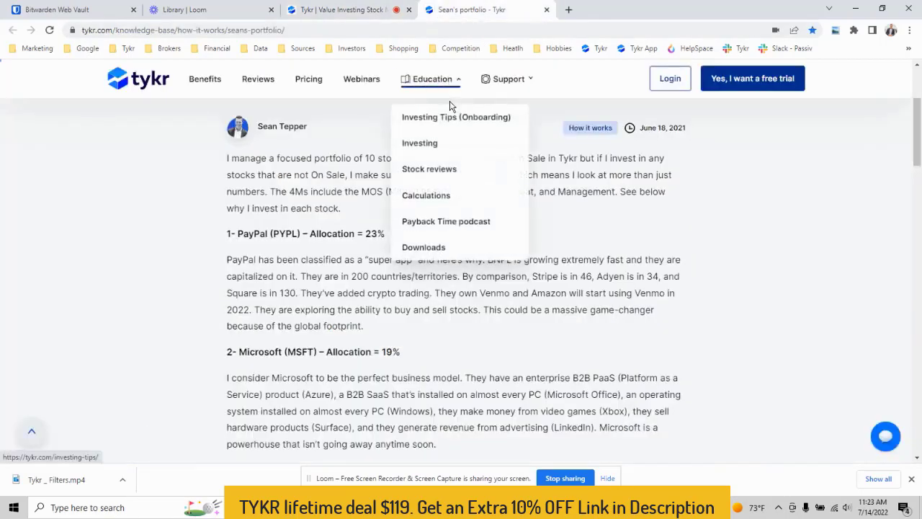
click(342, 12)
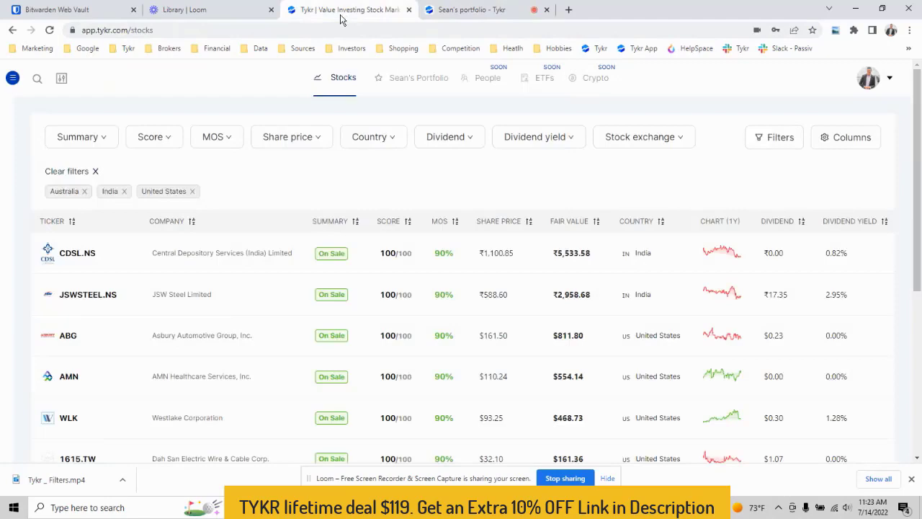